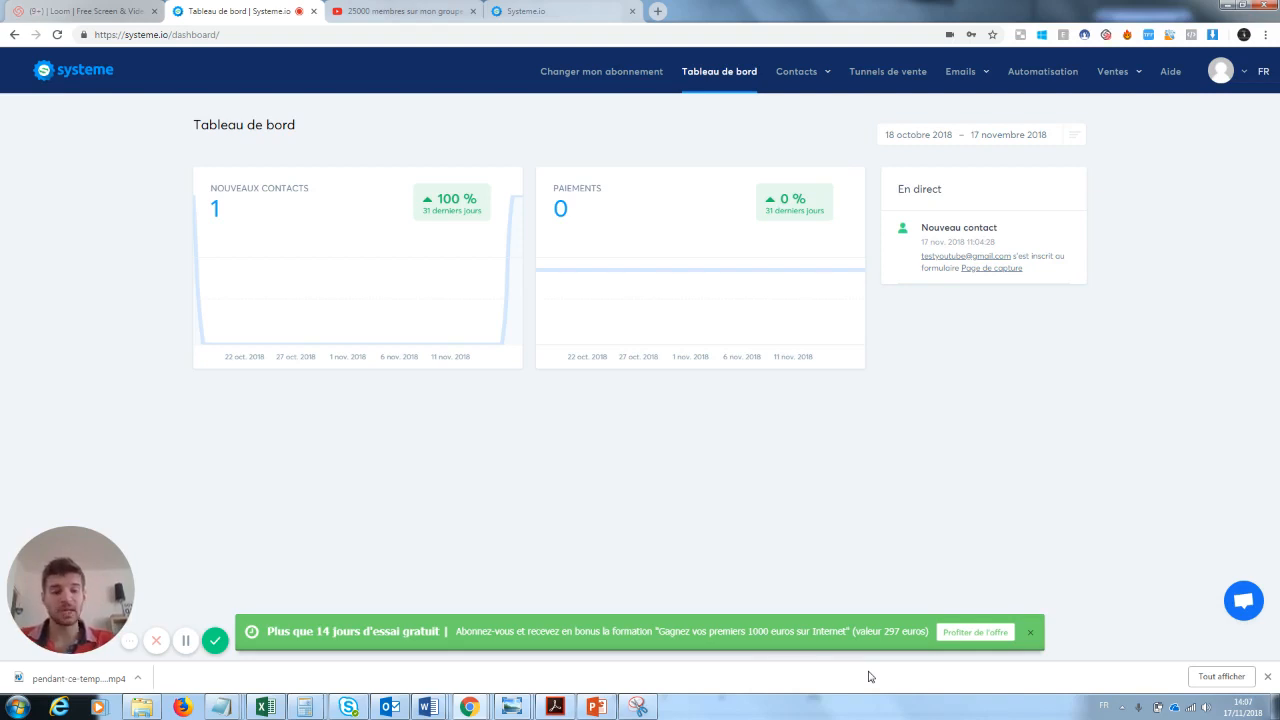
- Dismiss the trial offer banner and open the form for creating a new course (formation)
click(1030, 632)
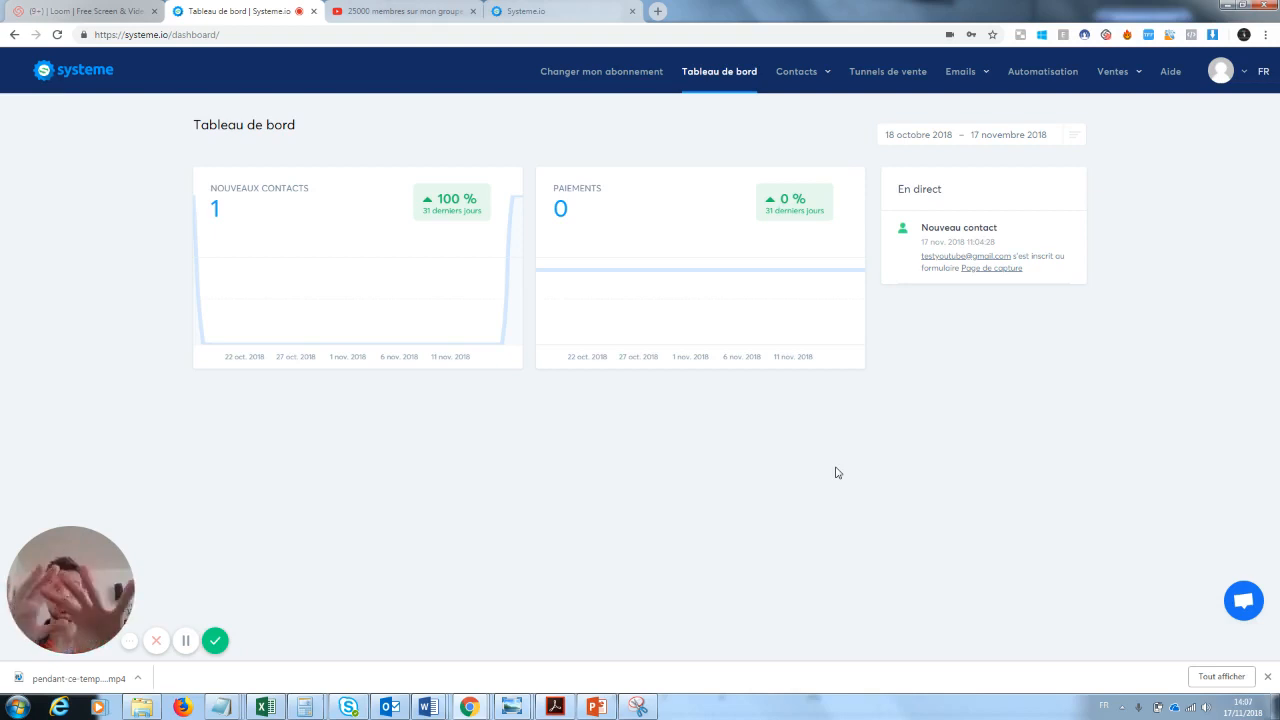
click(1115, 73)
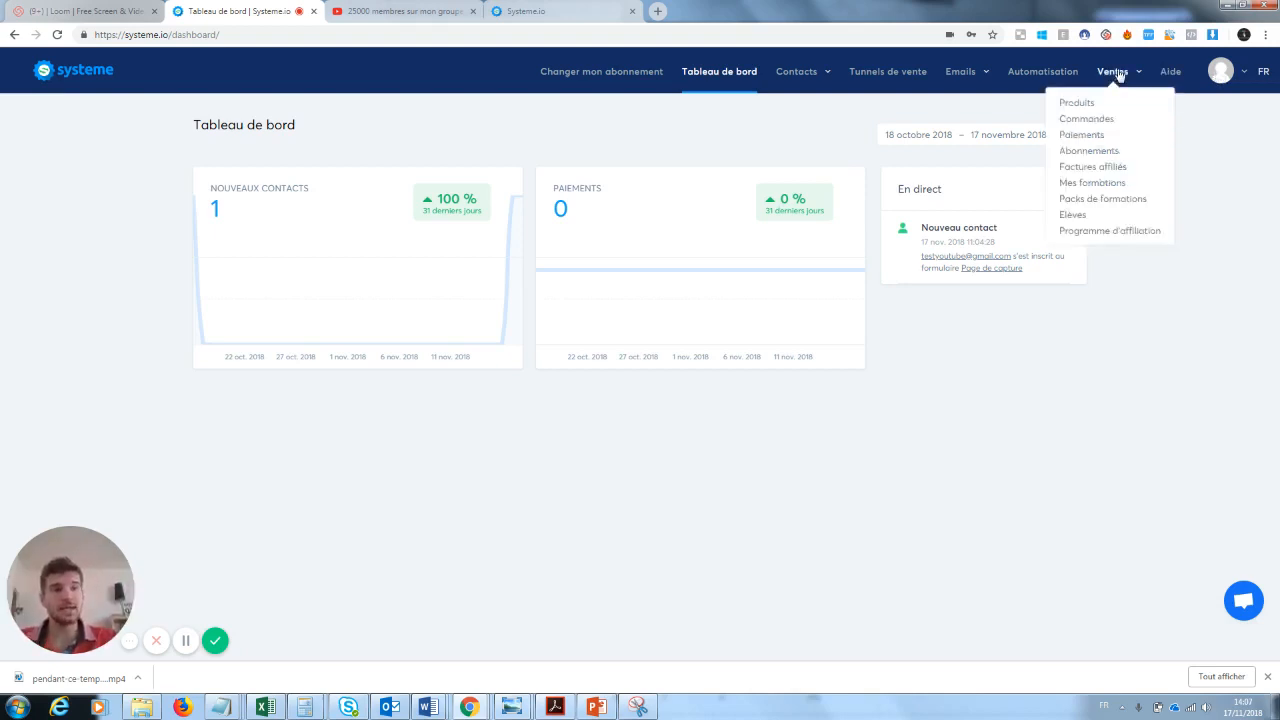
click(1088, 185)
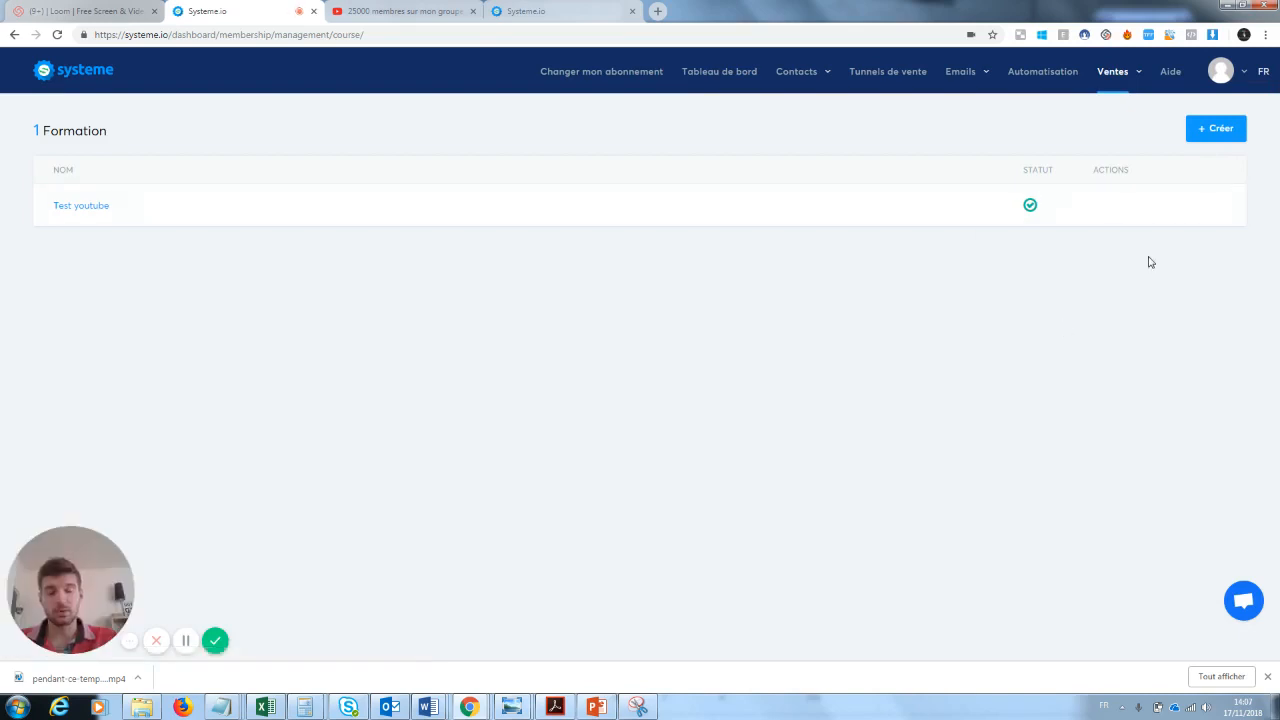
click(1217, 130)
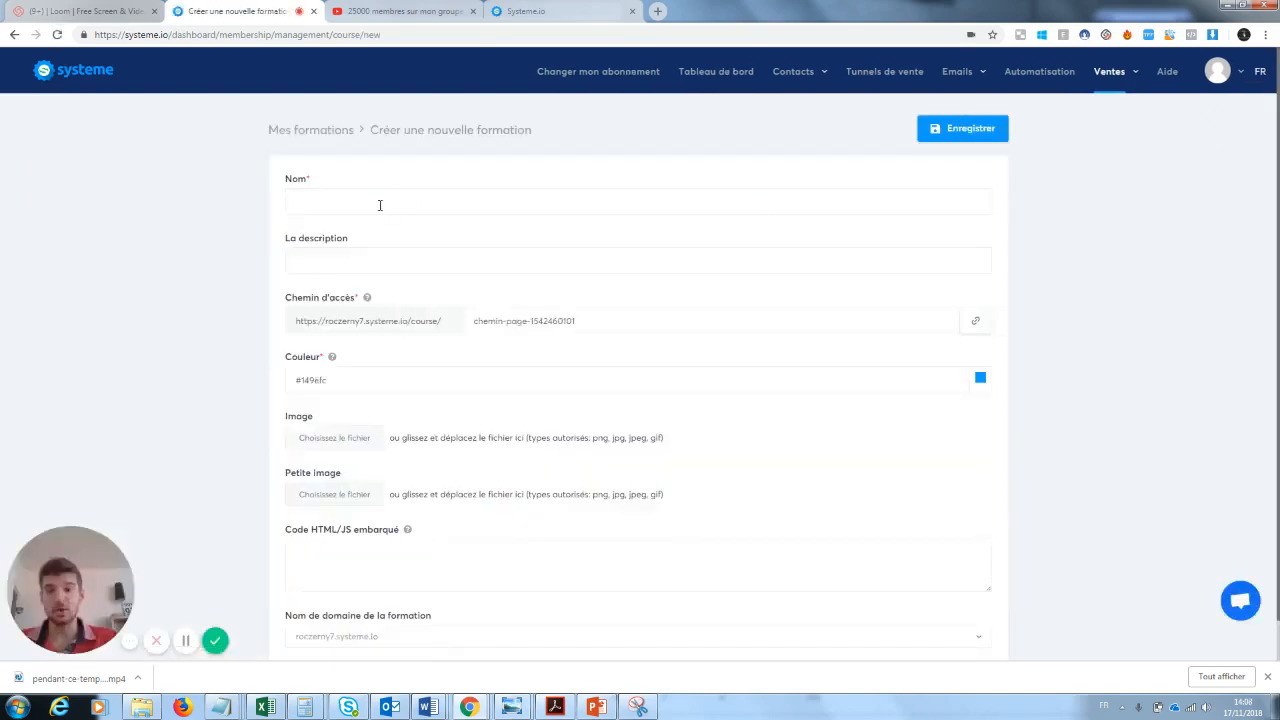
- Name the new course "Test youtube 2" and enter "test youtube" as its description
click(380, 205)
click(352, 232)
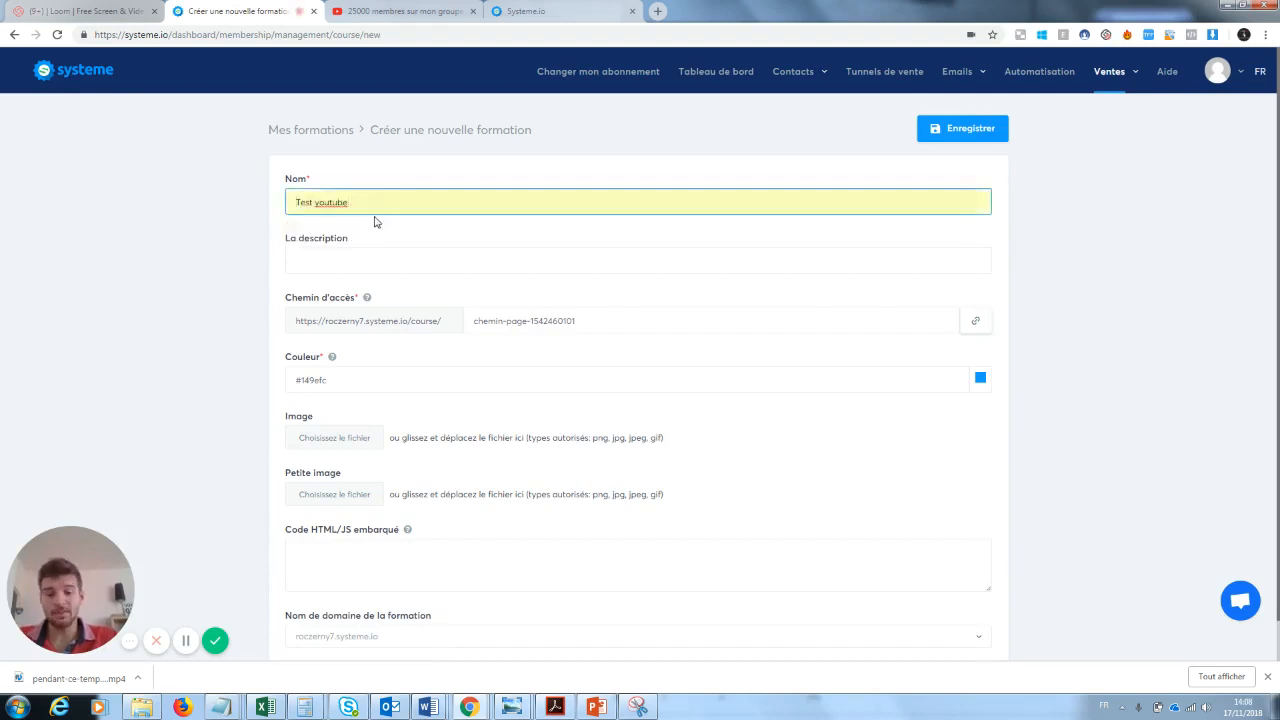
click(357, 260)
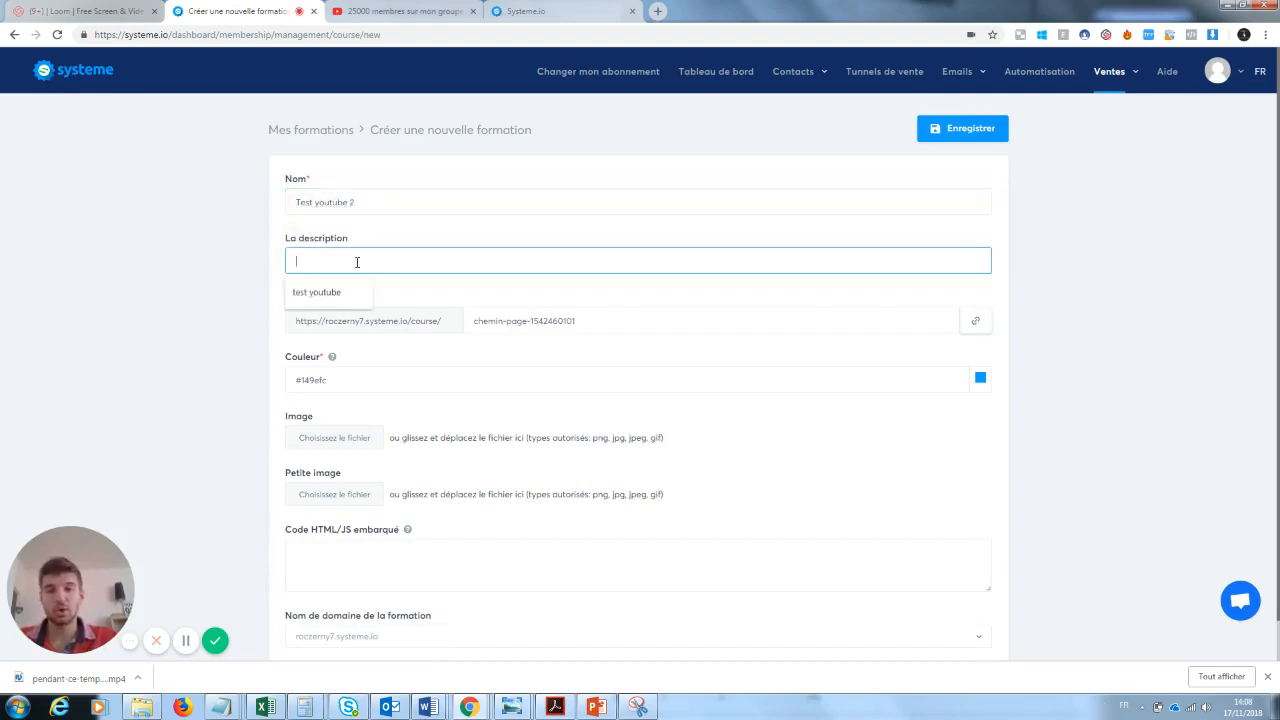
click(326, 290)
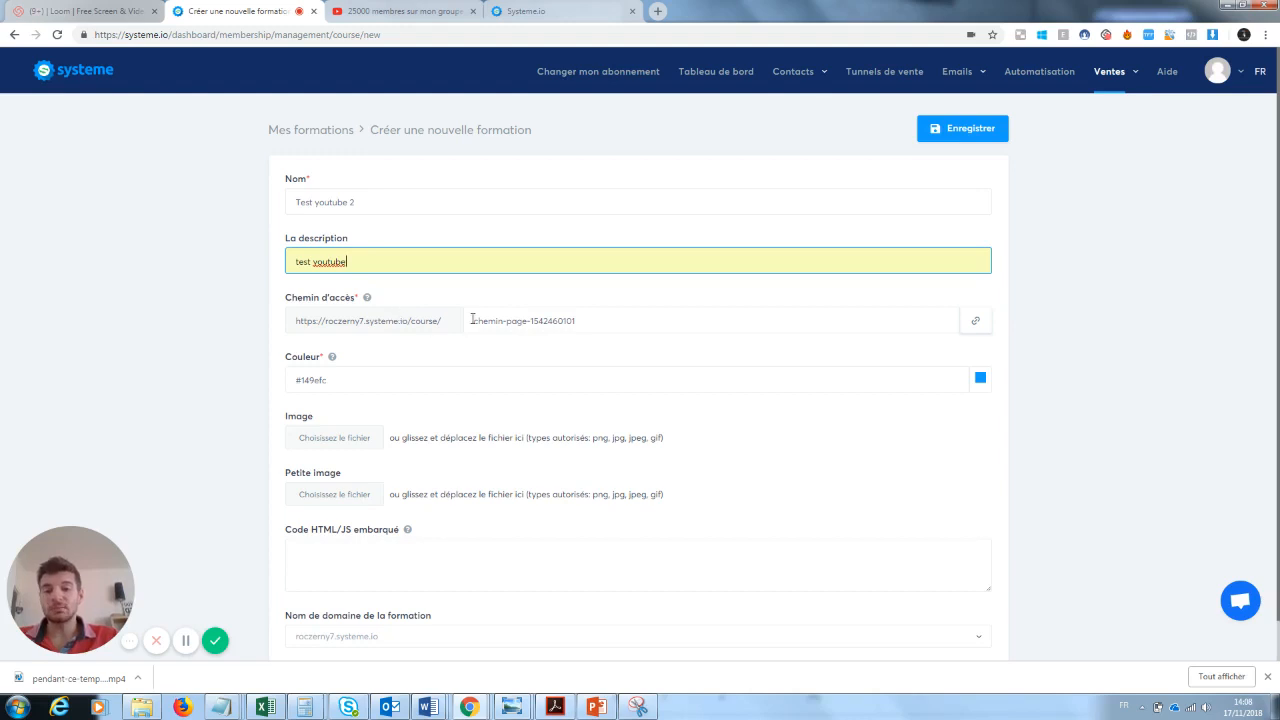
- Set the course's access path to Testyoutube2 and save the course
double_click(568, 320)
key(ctrl+a)
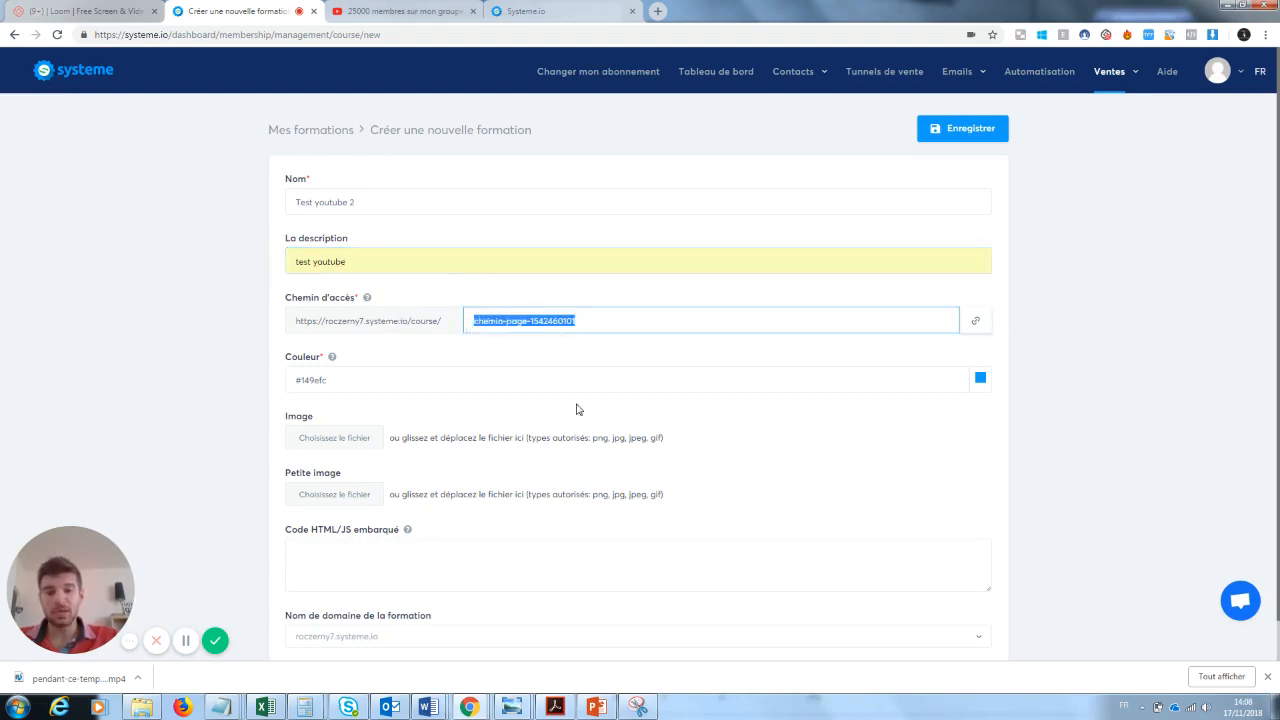
text(Testy)
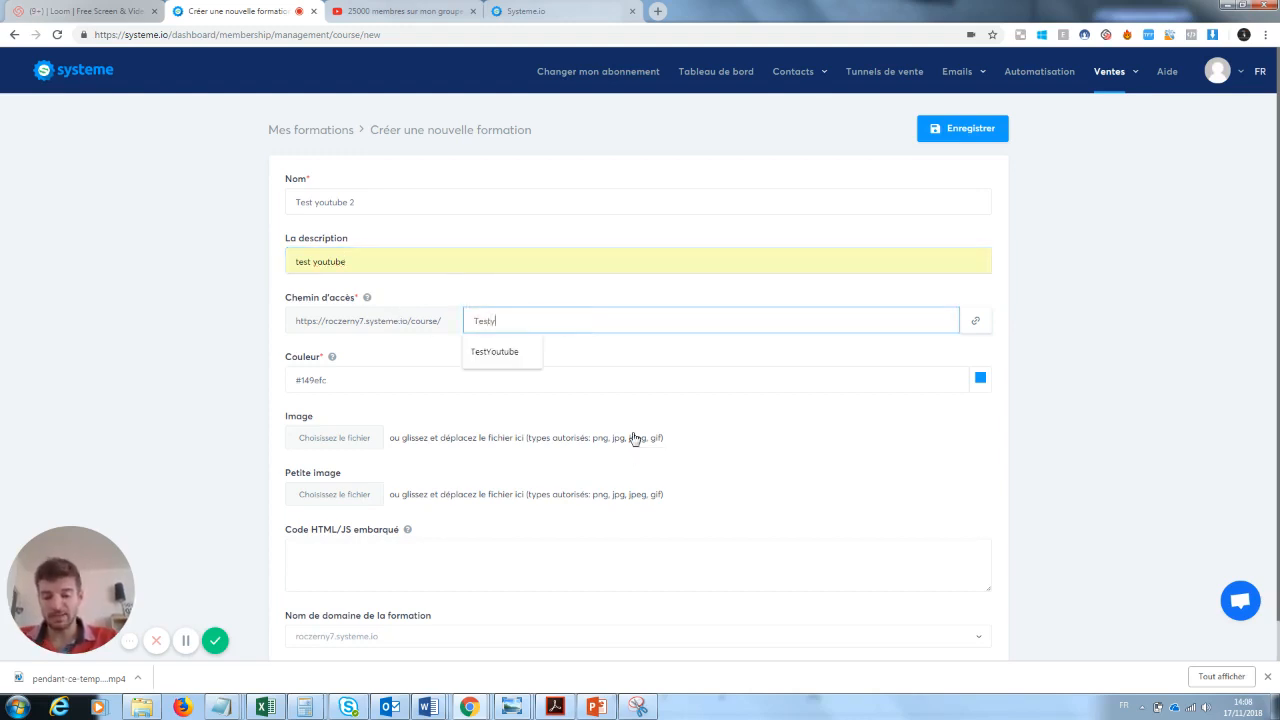
text(outube2)
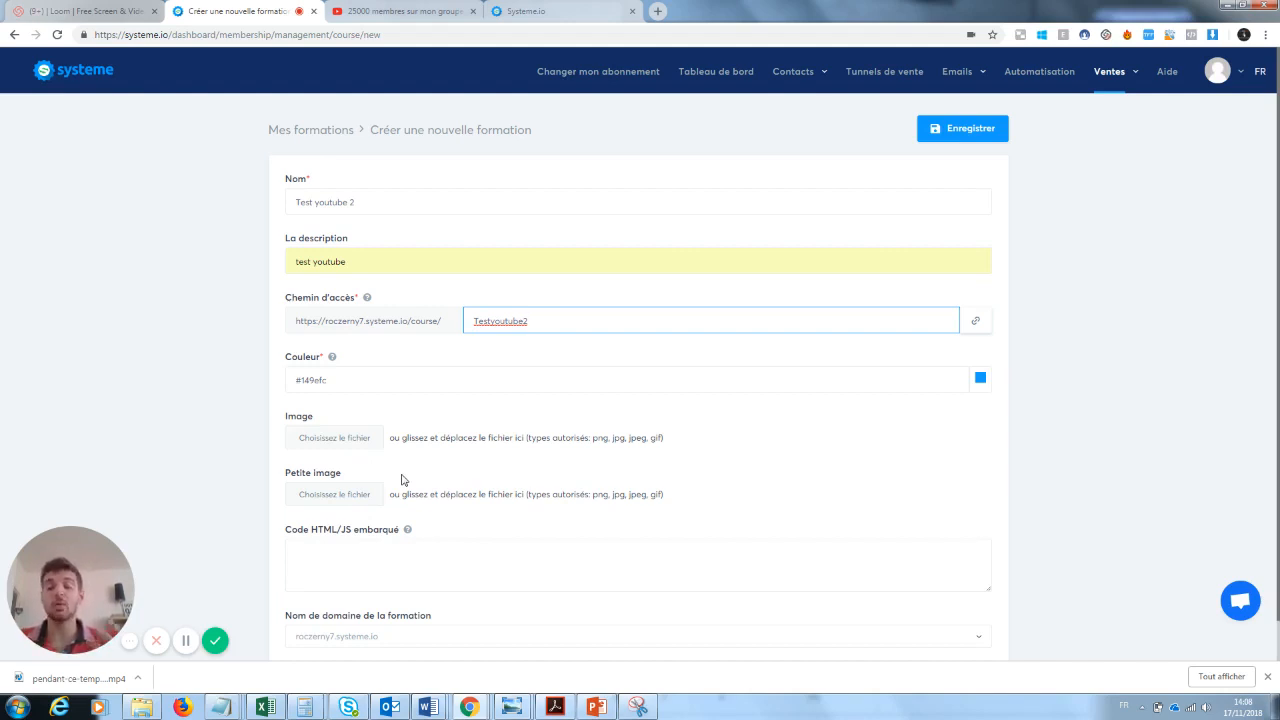
click(985, 132)
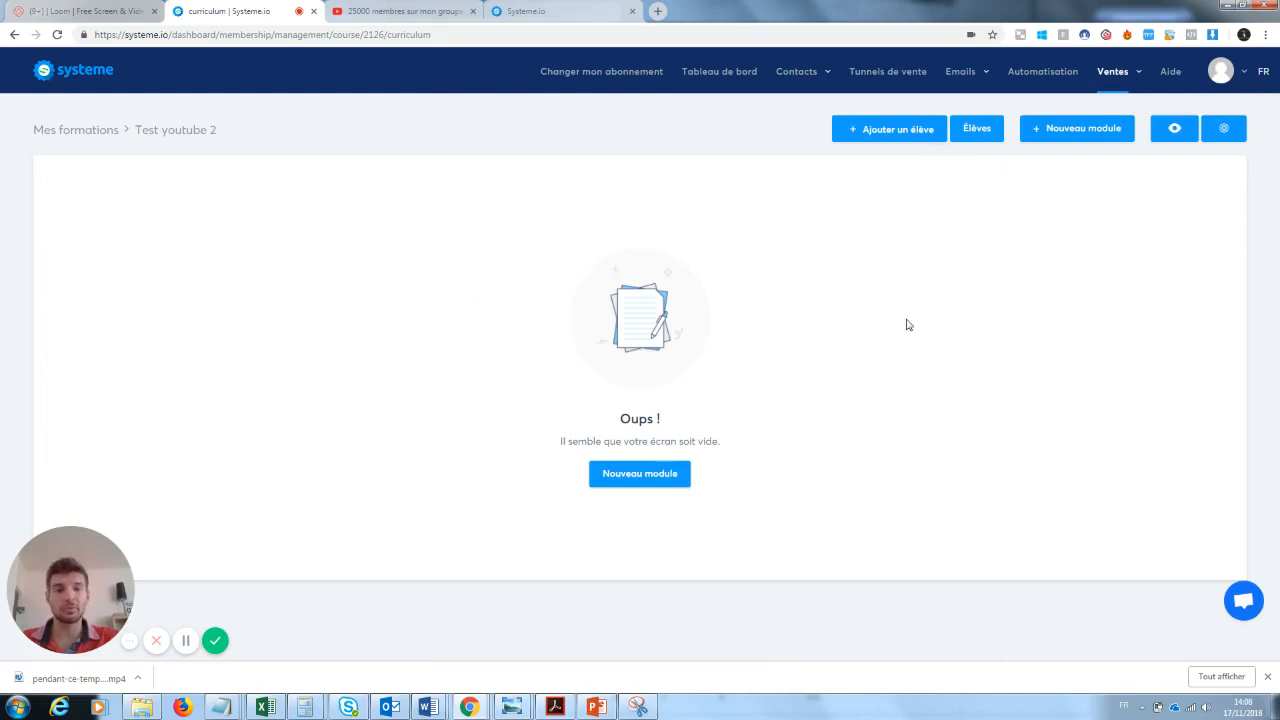
- Create a first module named "Module 1" in the course, with its title shown to students
click(646, 478)
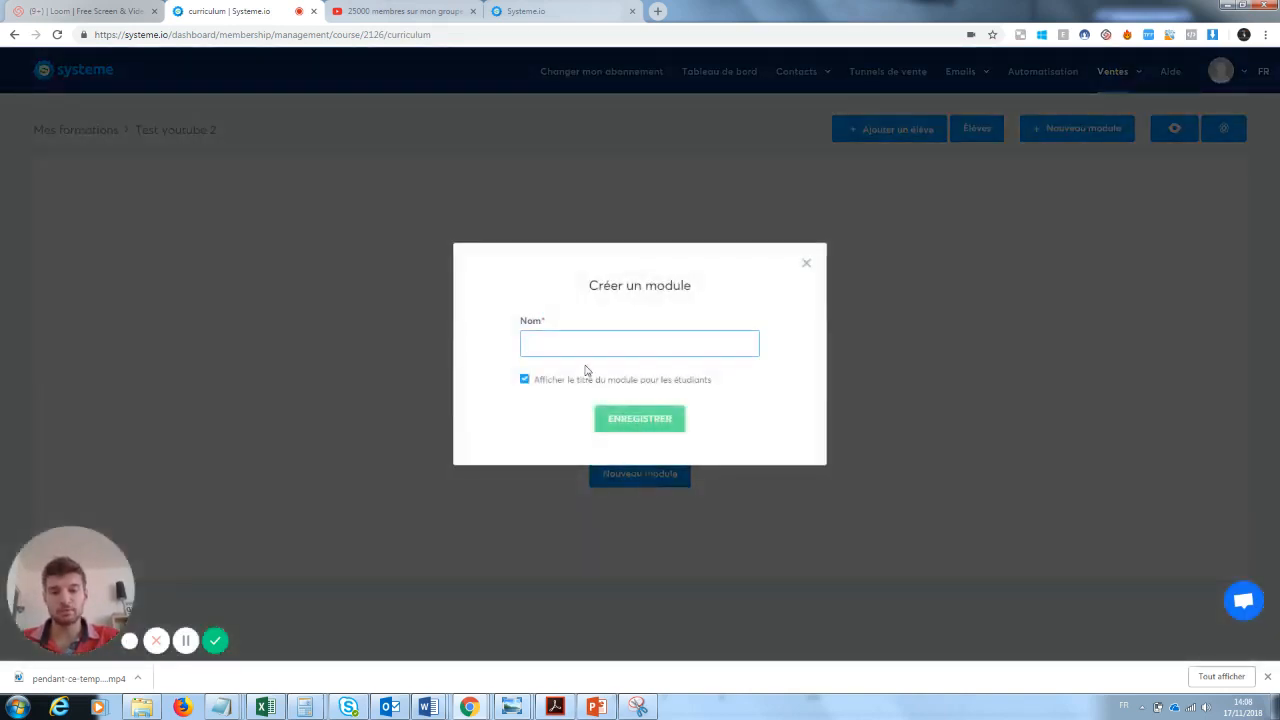
text(Module 1)
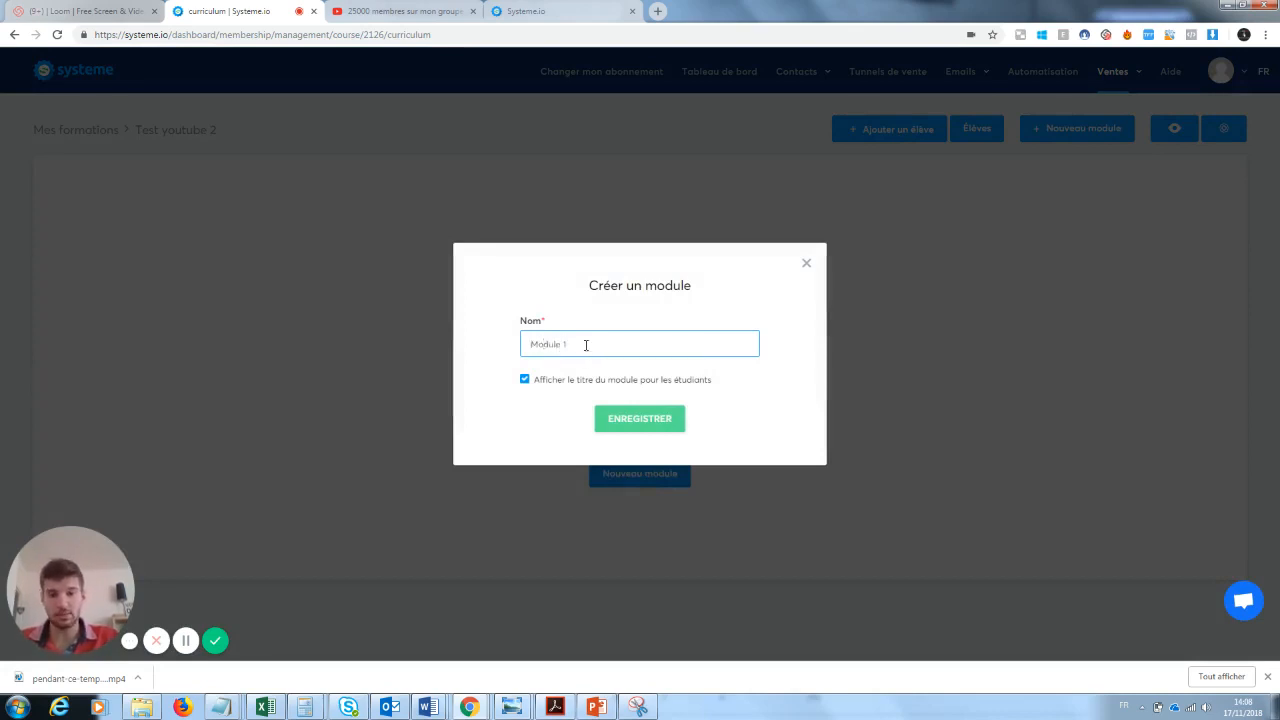
click(643, 420)
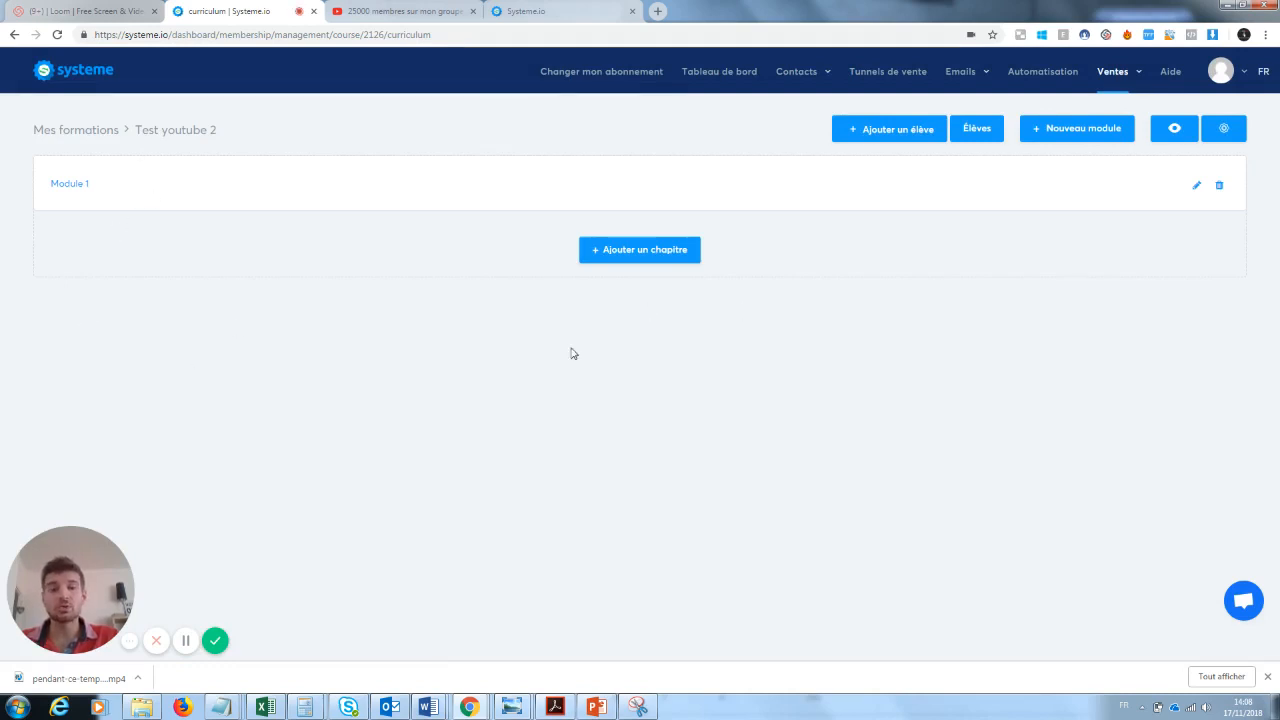
- Add a text chapter named "Chapitre 1" with a delay of 0 to Module 1, then exit its page editor
click(666, 259)
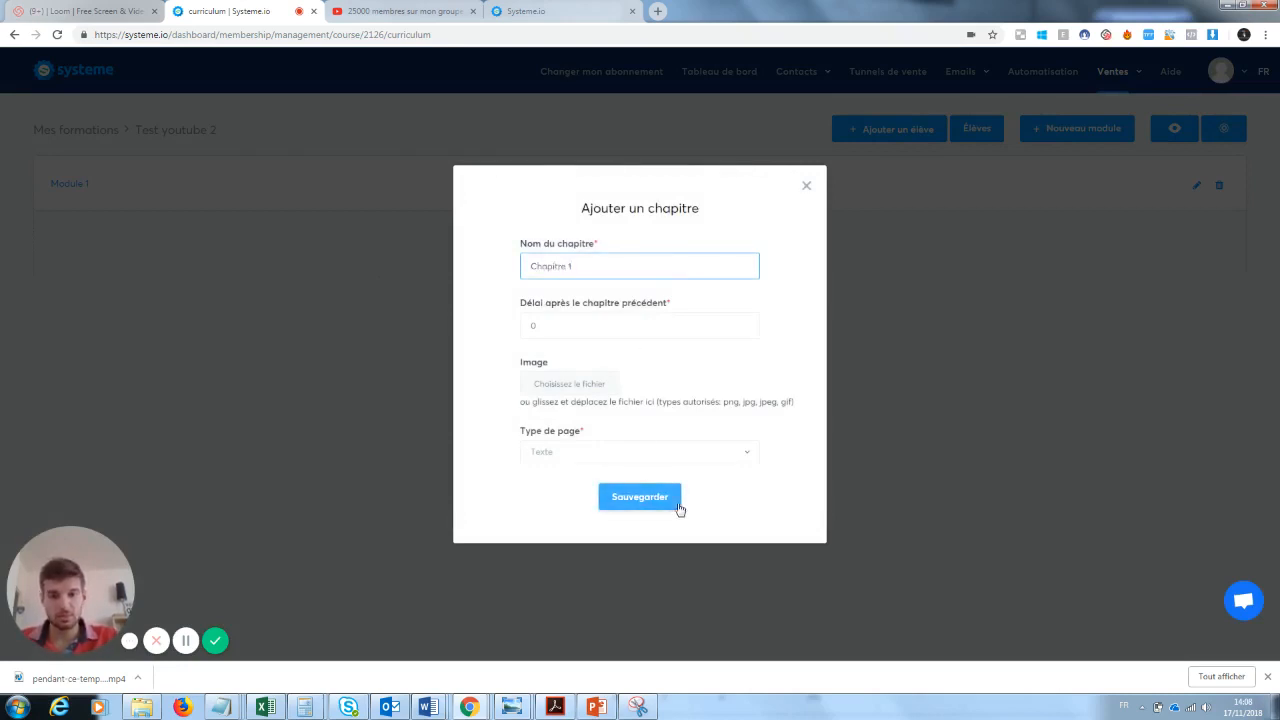
click(640, 497)
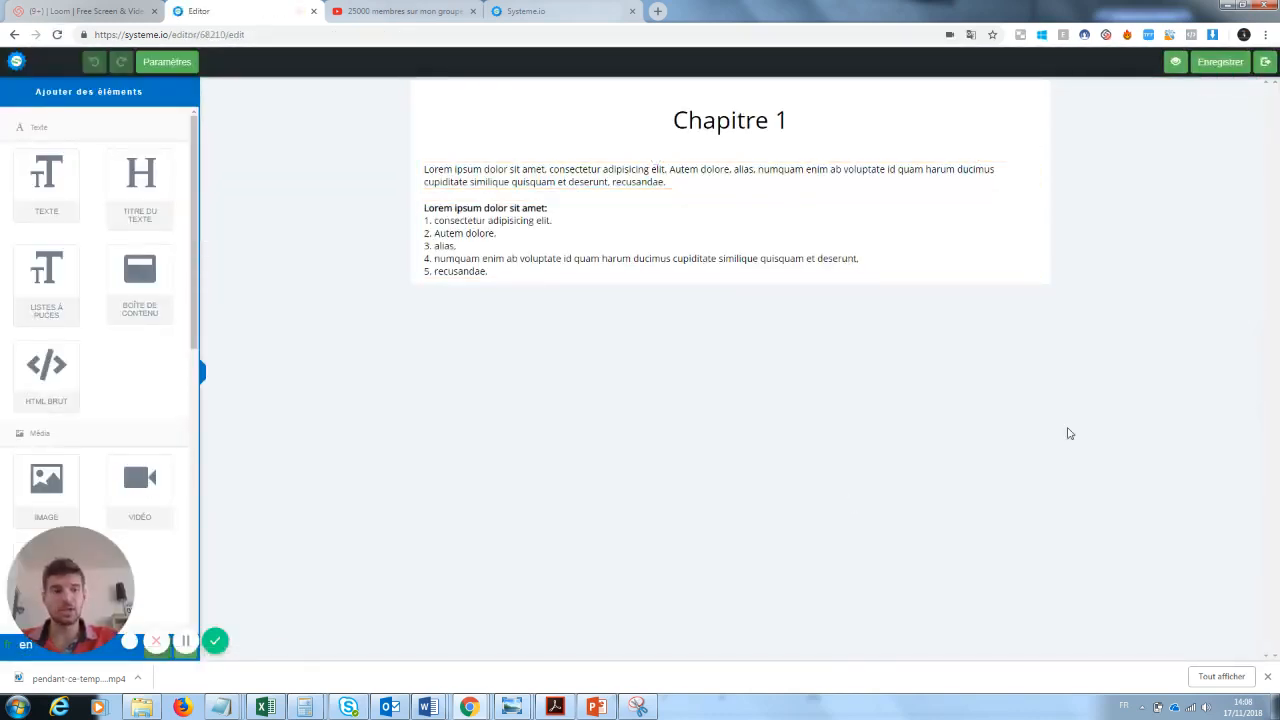
click(1264, 64)
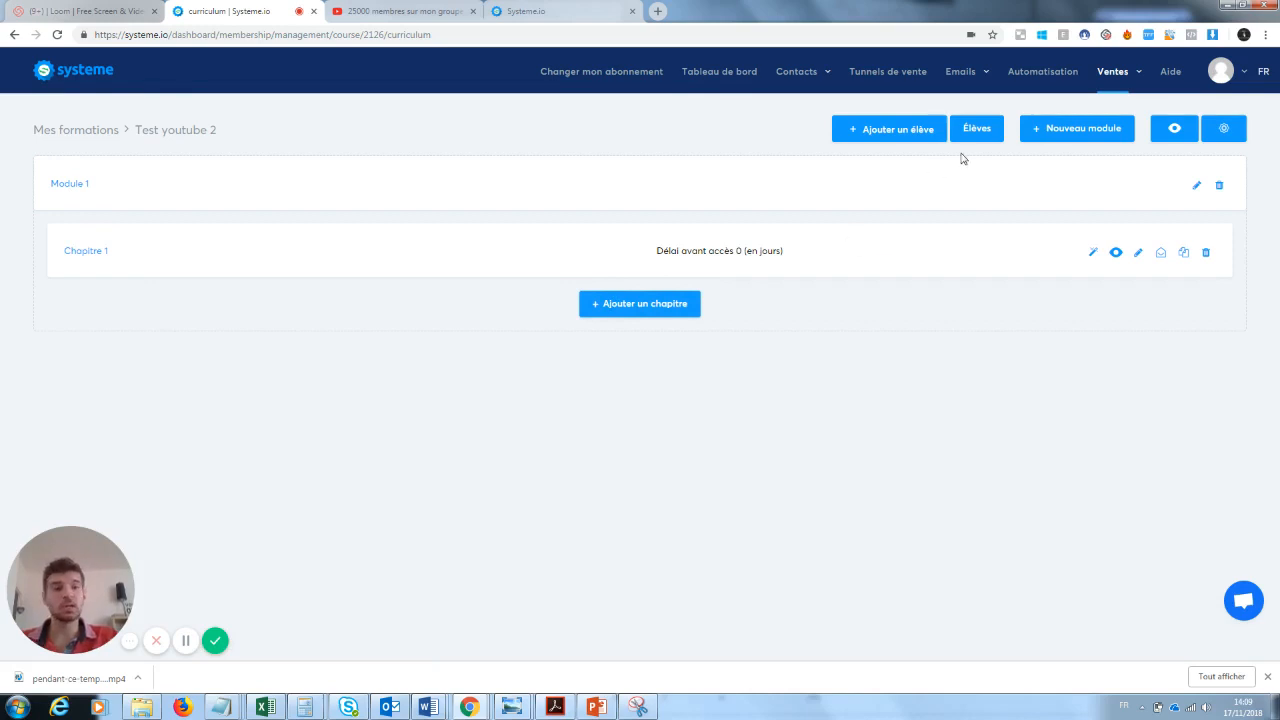
- Create a second module named "Module 2" in the course
click(1071, 137)
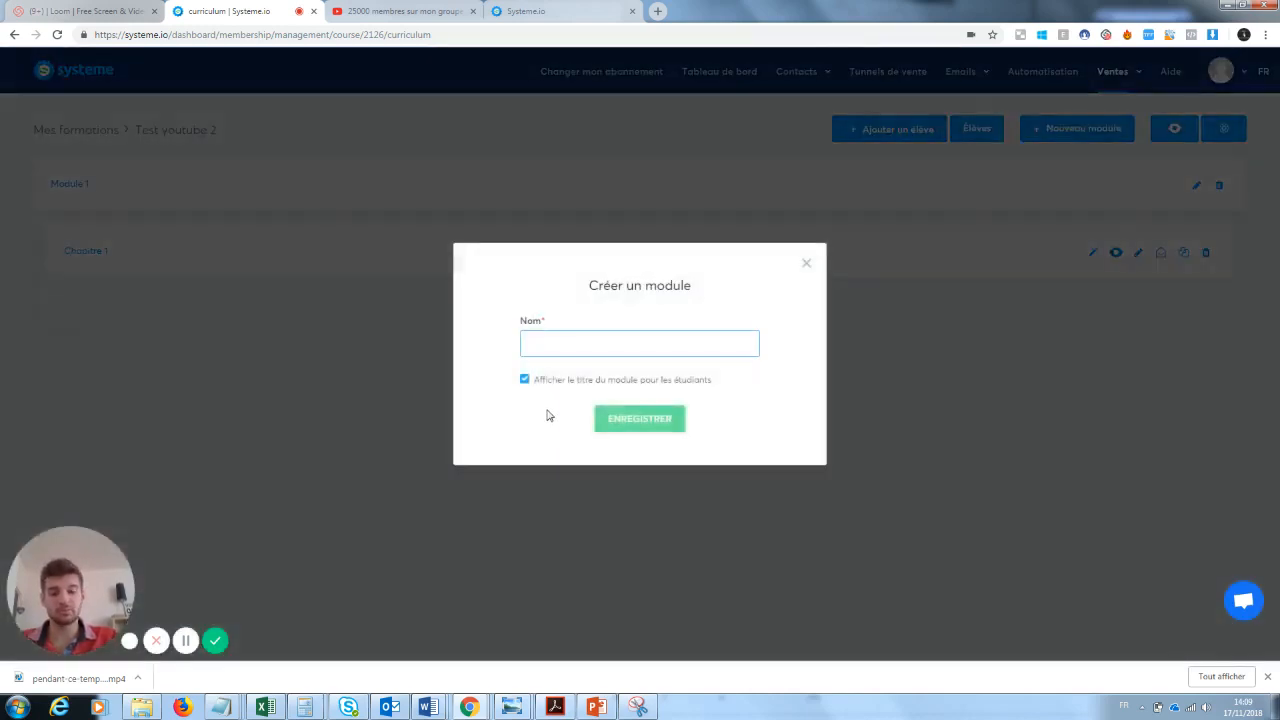
text(Module 2)
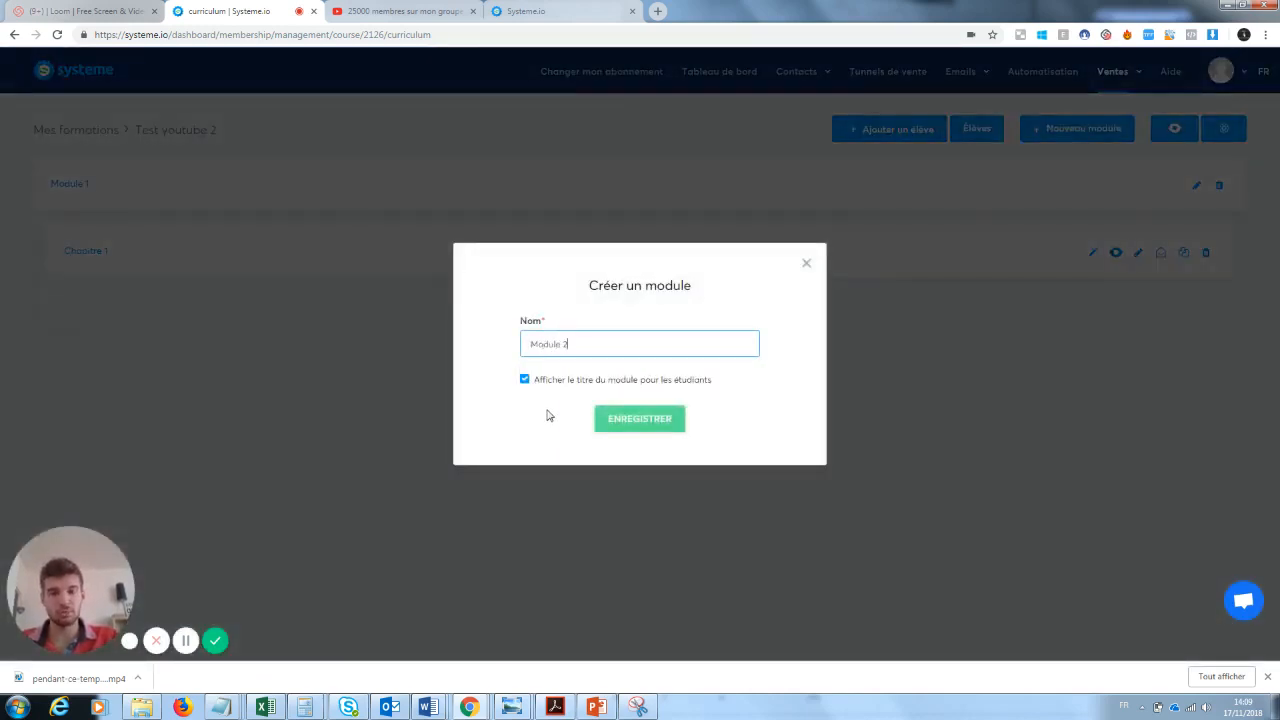
click(634, 424)
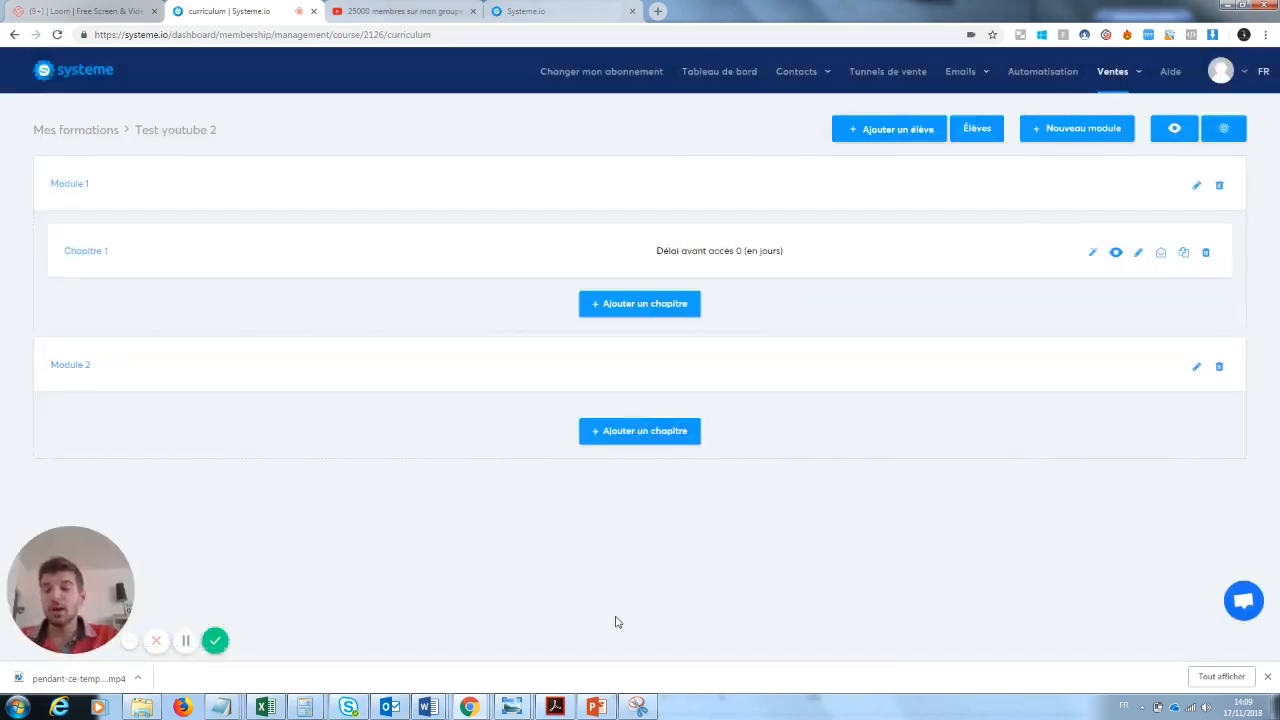
- Preview the course and view the page of Chapitre 1 as students see it
click(1175, 130)
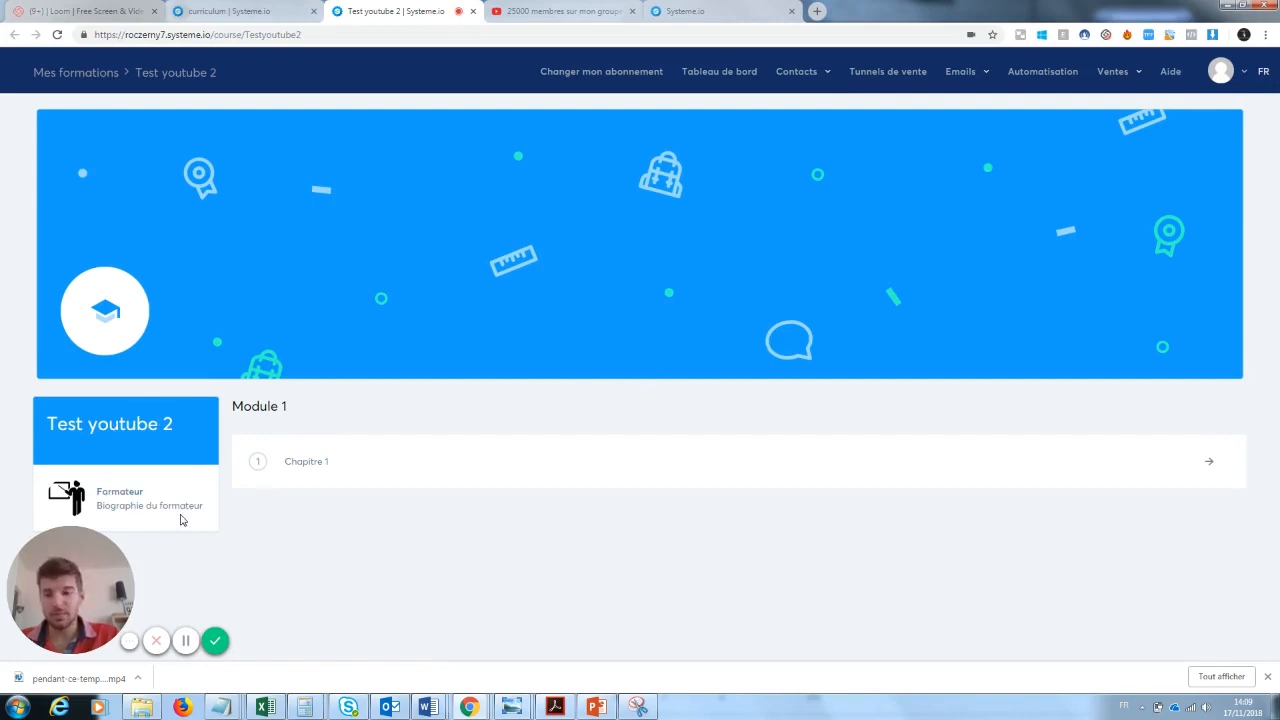
click(256, 464)
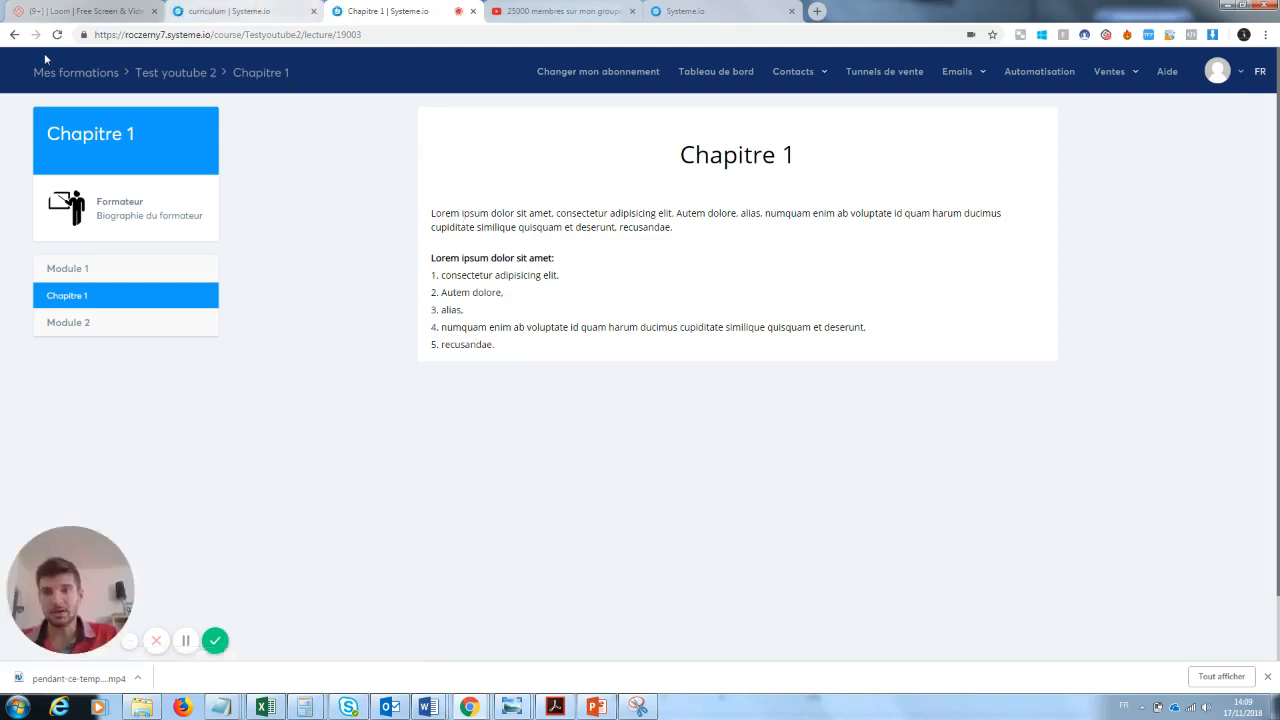
- Return to the course list, reopen Test youtube 2 and open the content of Chapitre 1 for editing
mouse_move(1078, 80)
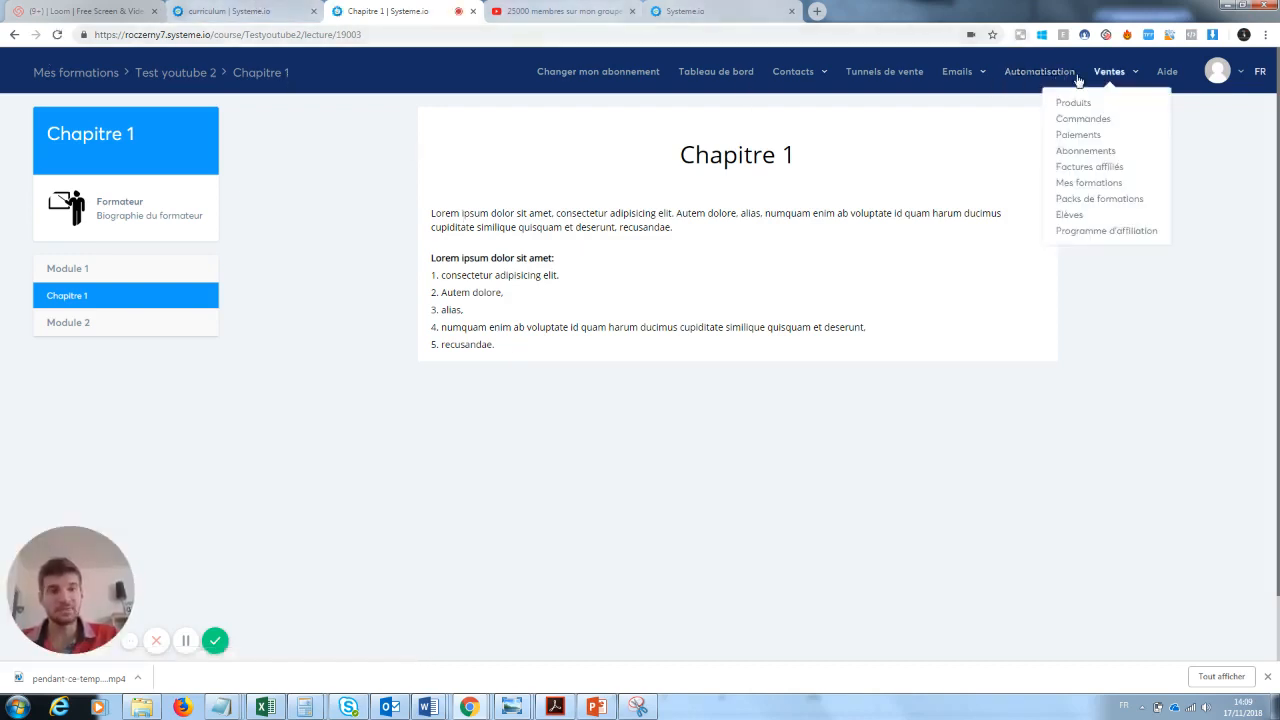
click(1113, 184)
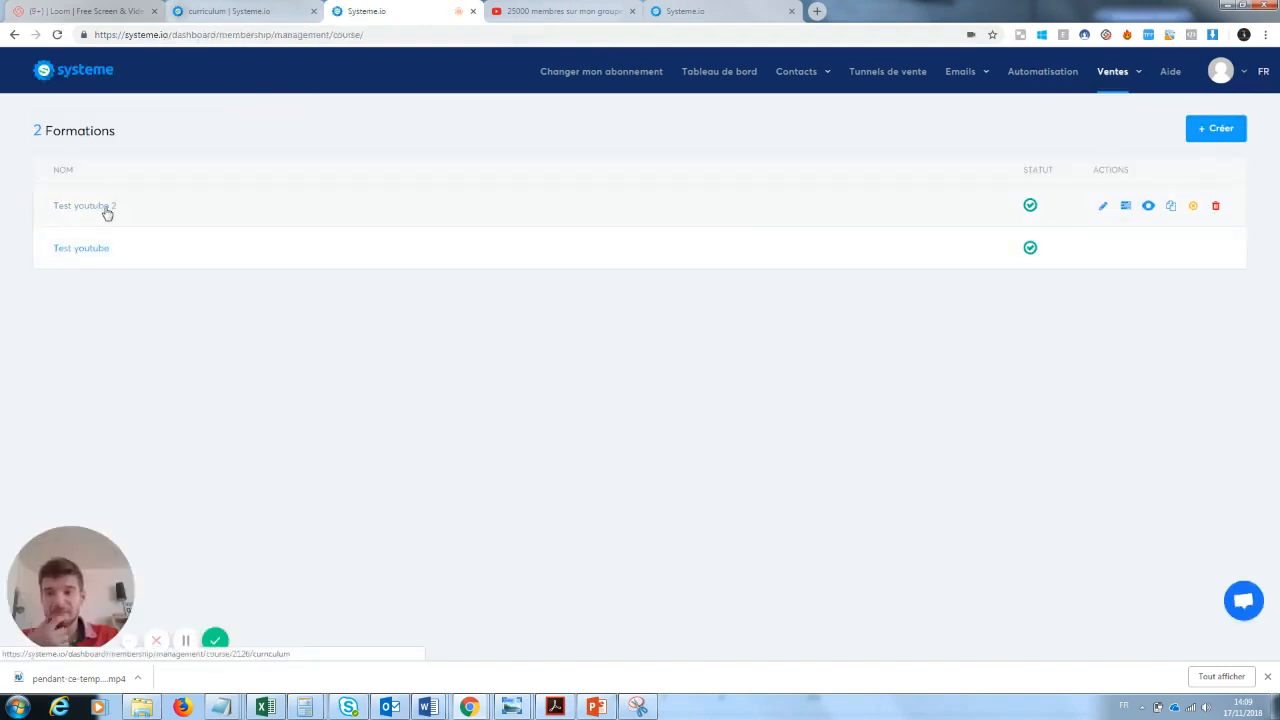
click(107, 212)
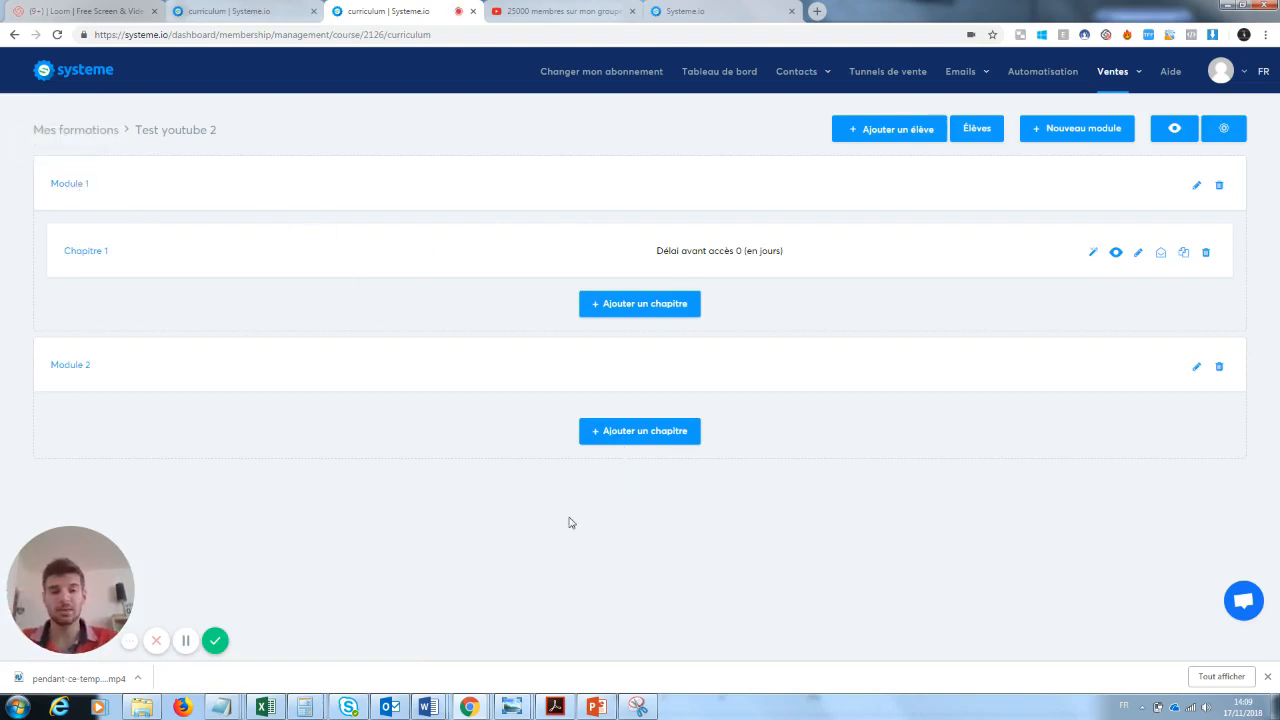
click(99, 258)
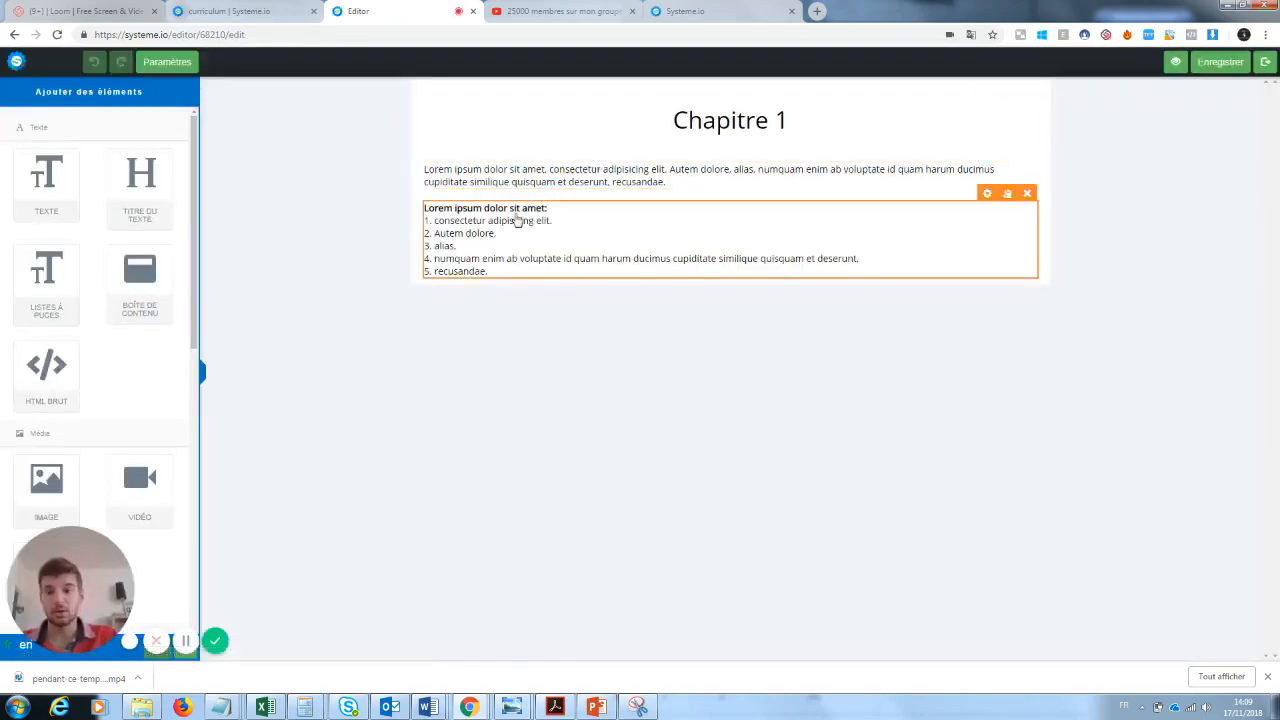
- Add a video element below the text block on the Chapitre 1 page
drag(83, 579, 308, 579)
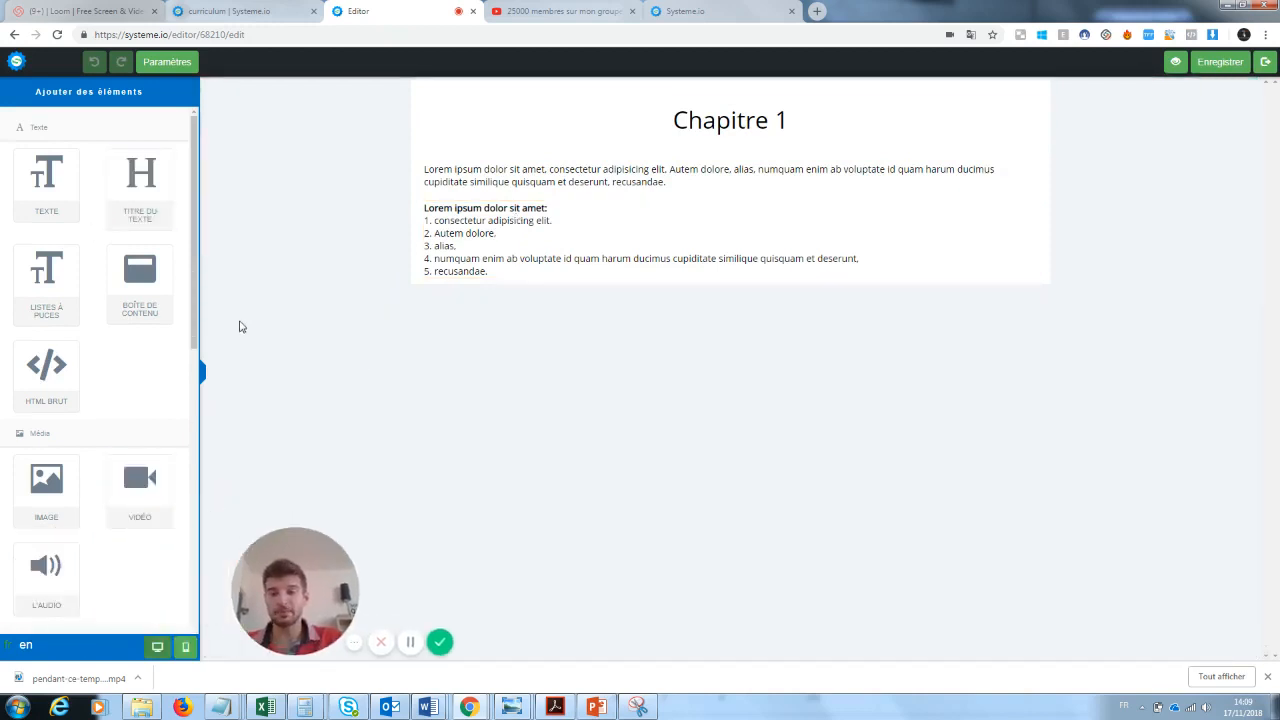
drag(194, 303, 194, 334)
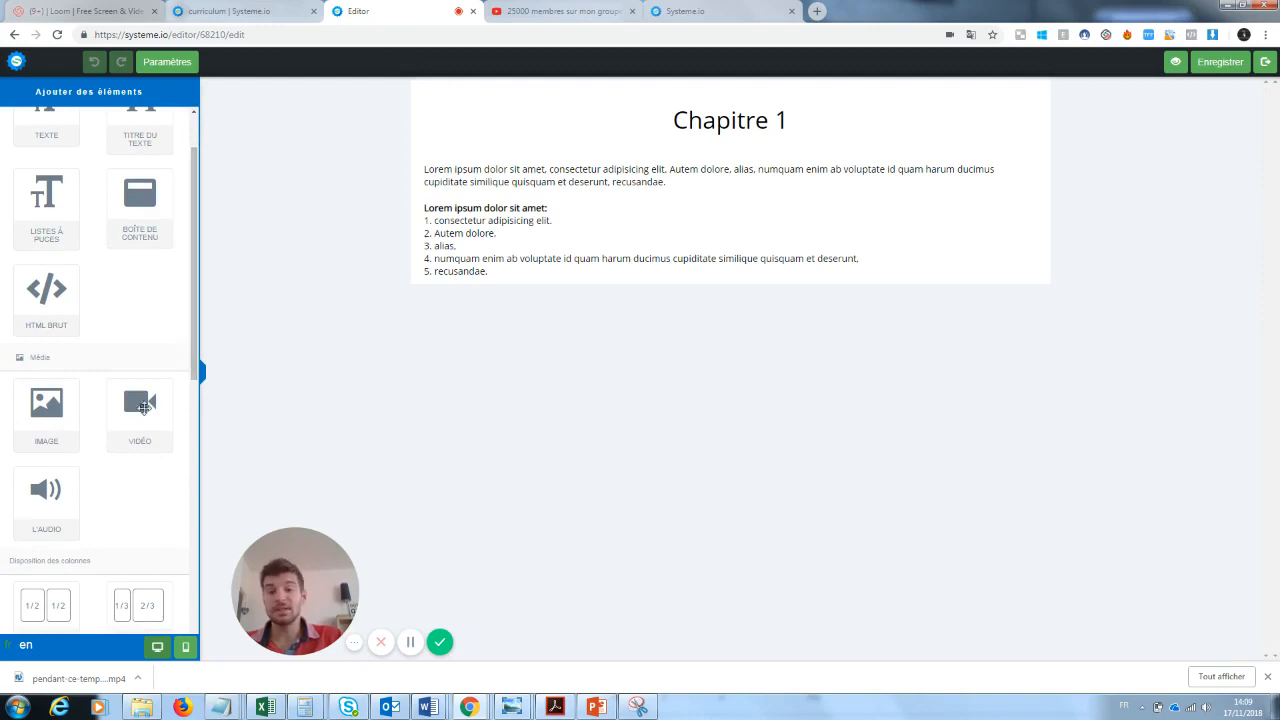
drag(146, 406, 646, 291)
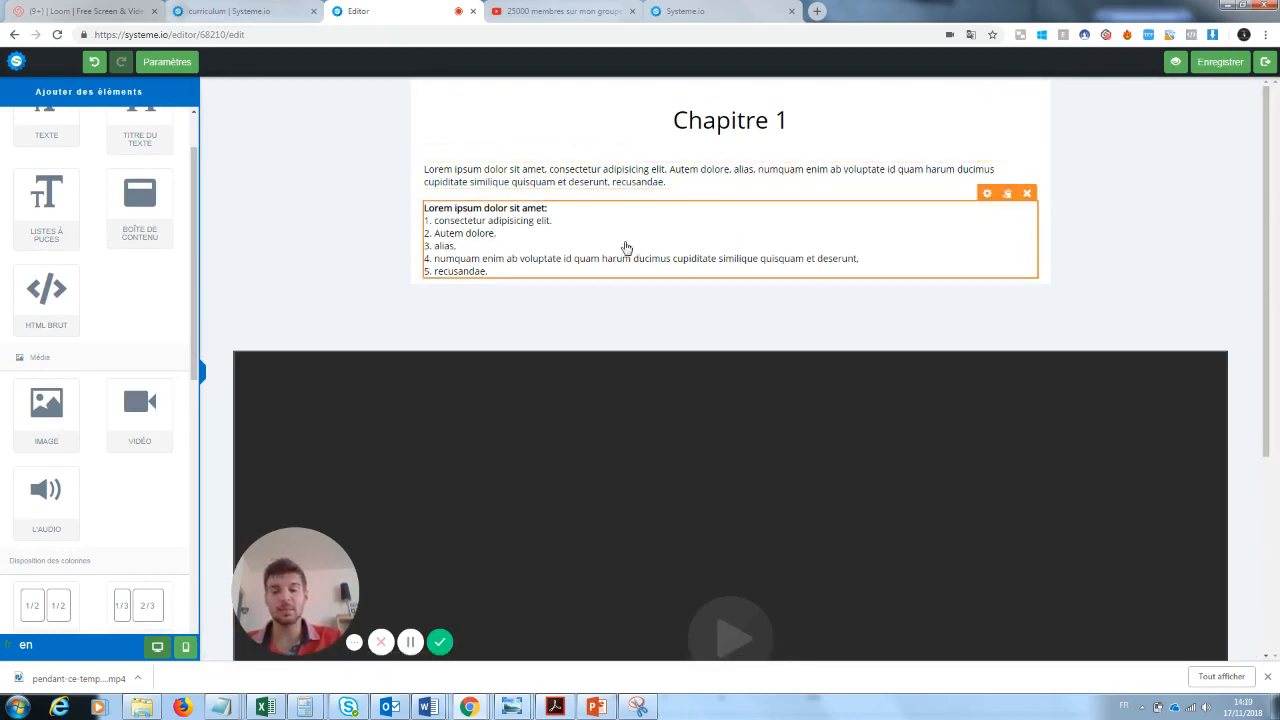
scroll(1268, 220, down, 2)
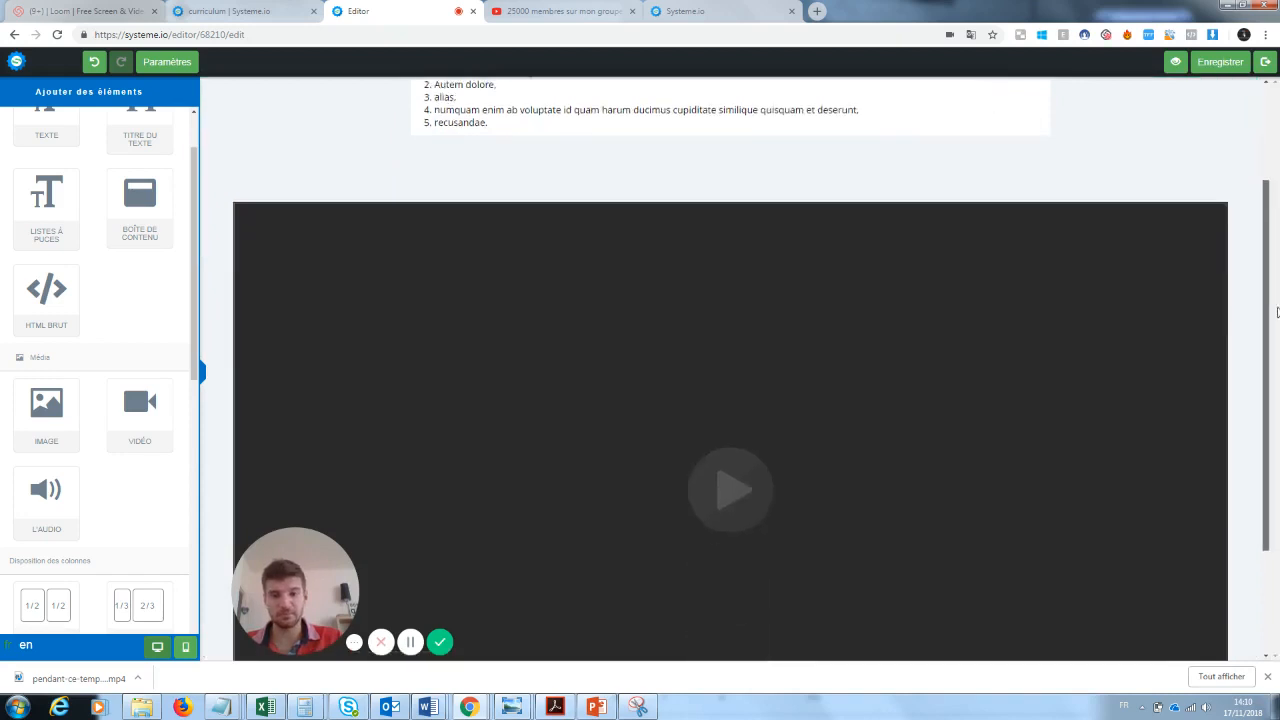
drag(335, 548, 120, 530)
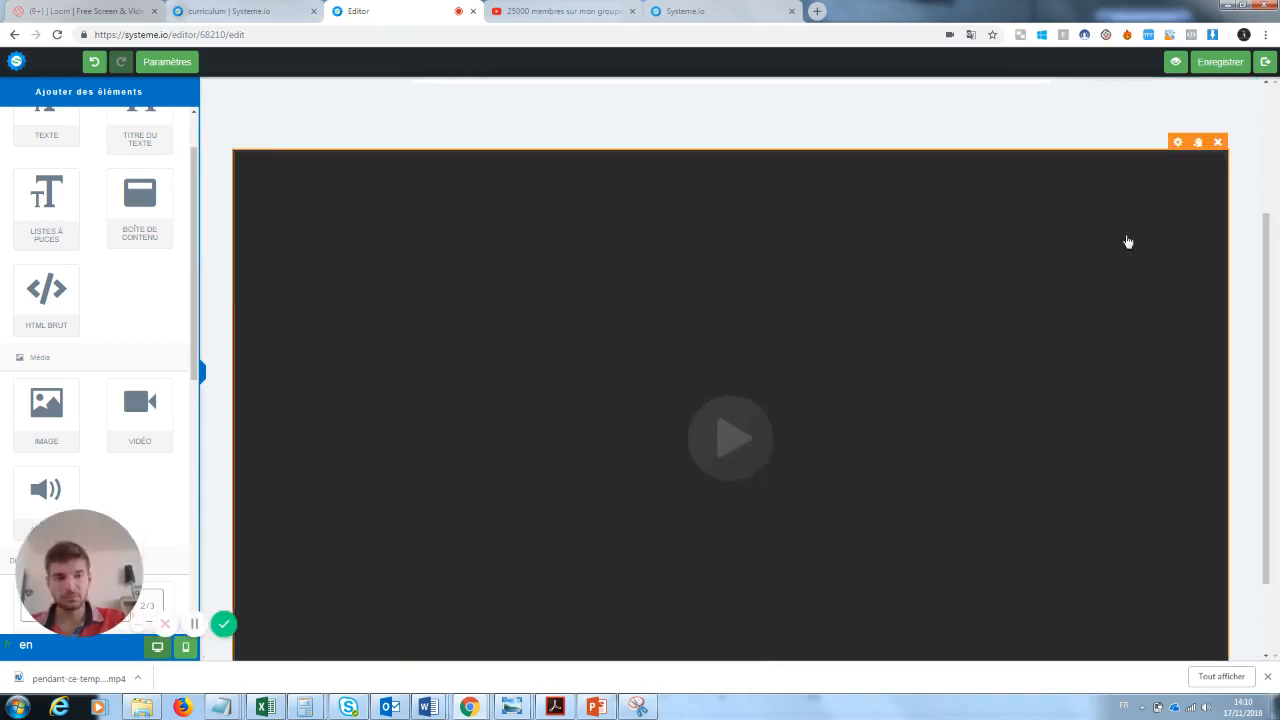
- Set the video element's YouTube URL to the address of the open "25000 membres sur mon groupe facebook" video, then save and exit the editor
click(1177, 142)
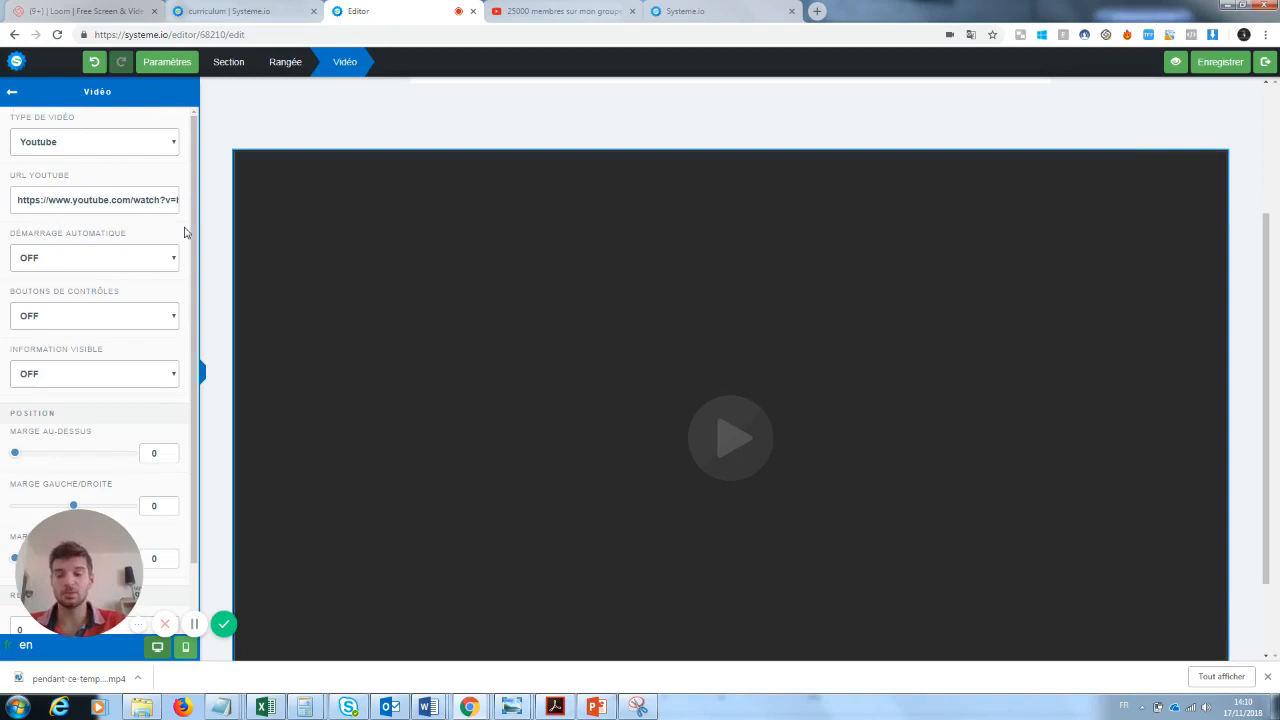
click(560, 10)
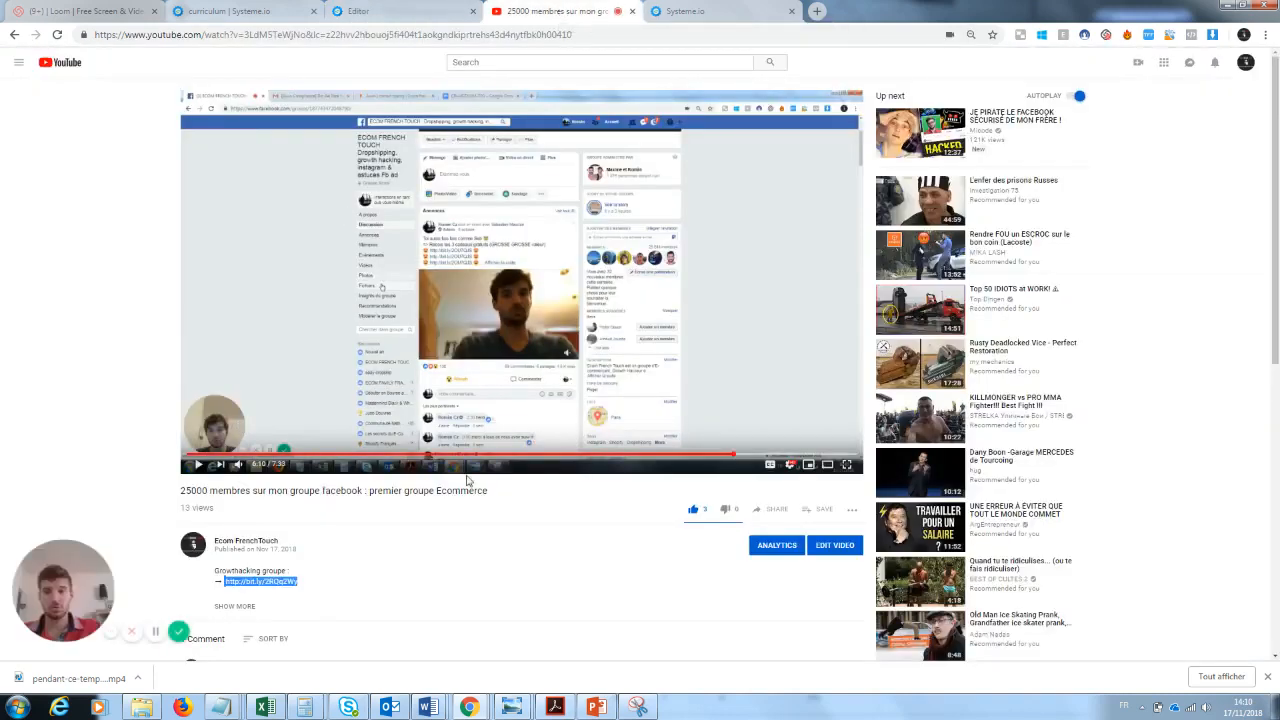
click(384, 33)
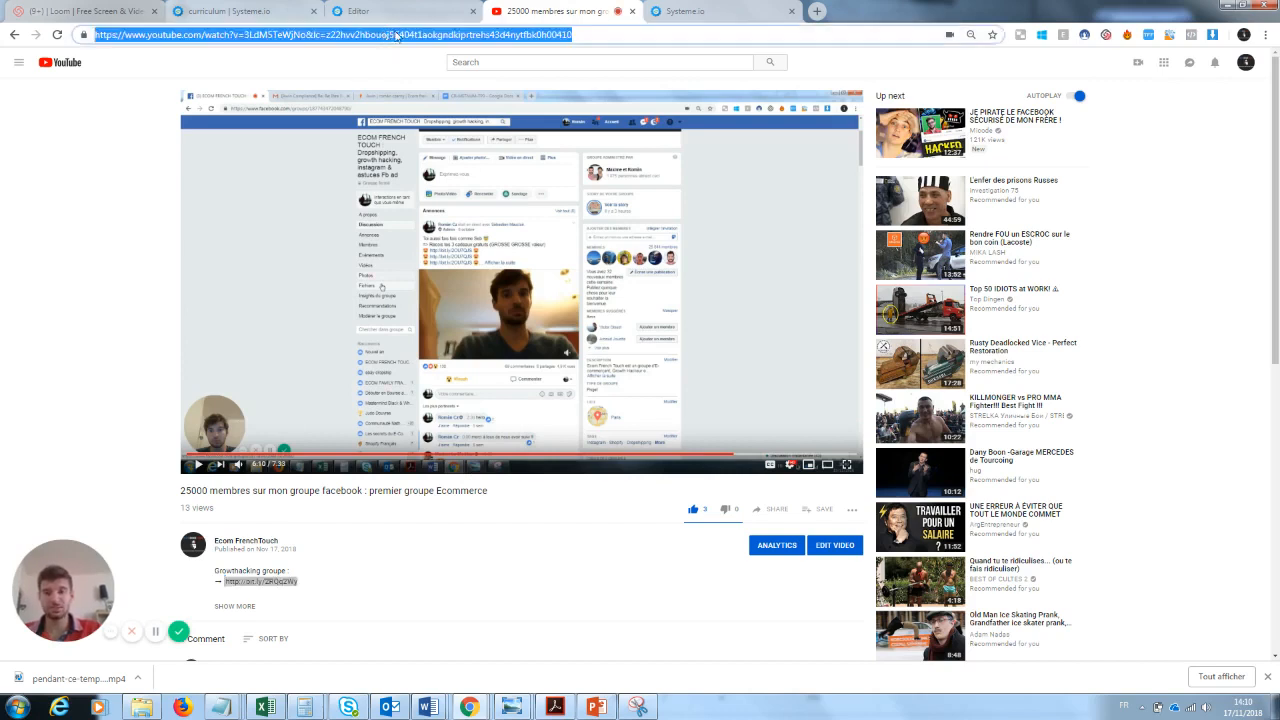
click(404, 11)
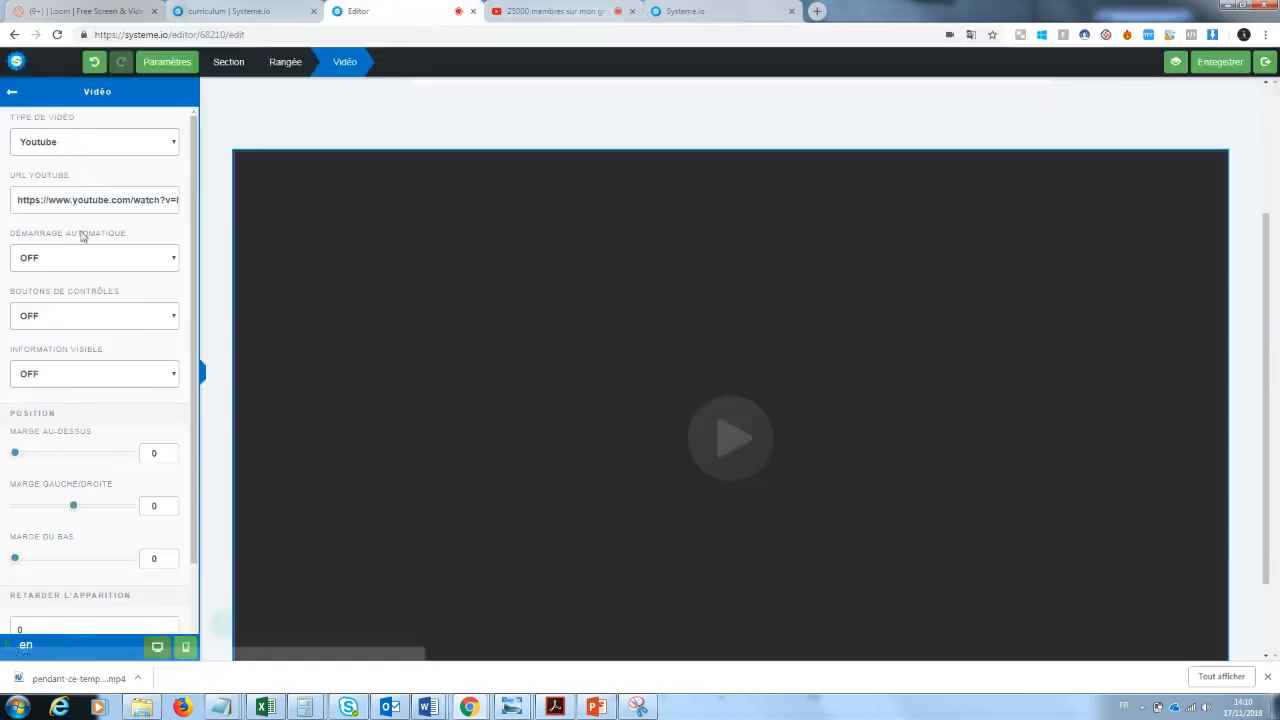
triple_click(84, 200)
key(BackSpace)
key(ctrl+v)
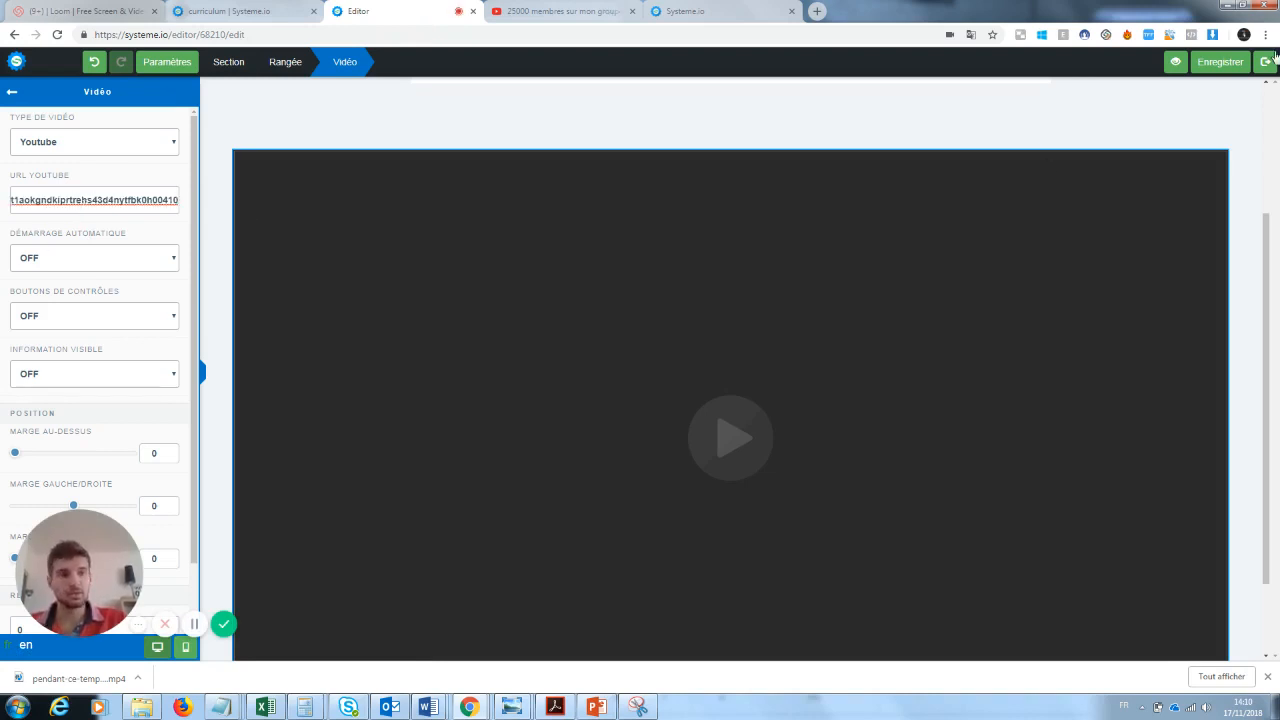
click(1233, 63)
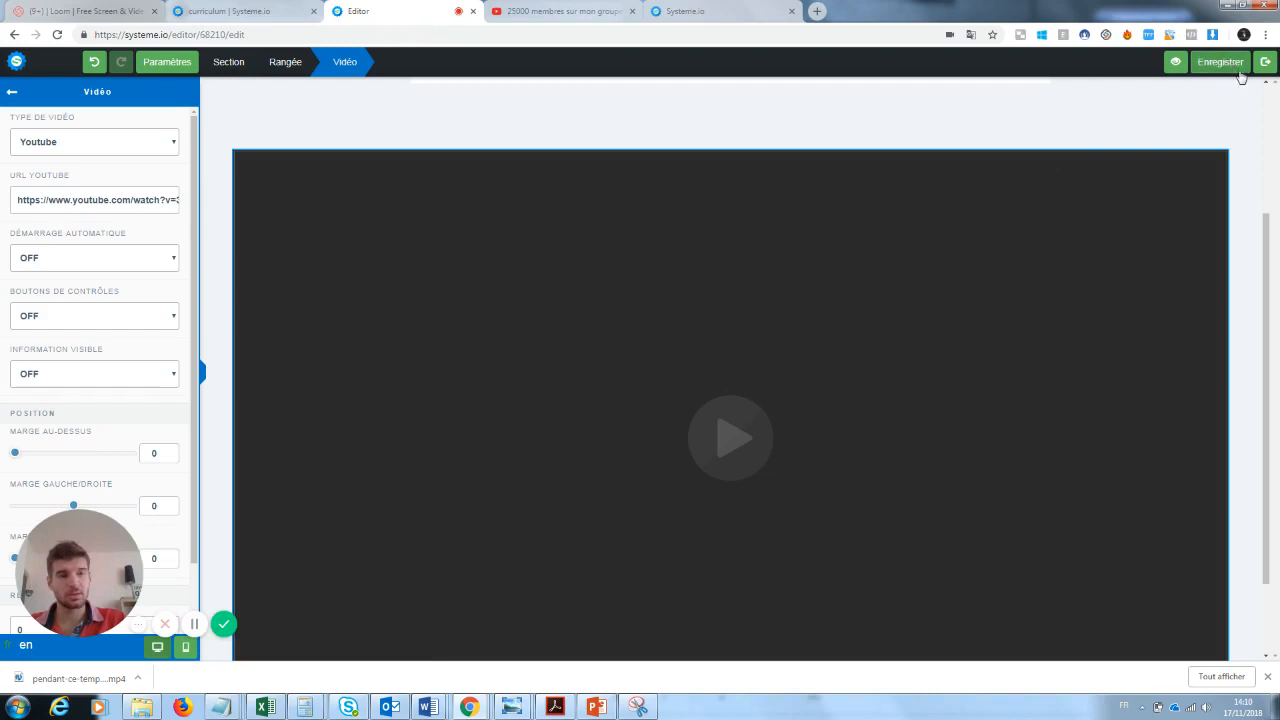
click(1265, 62)
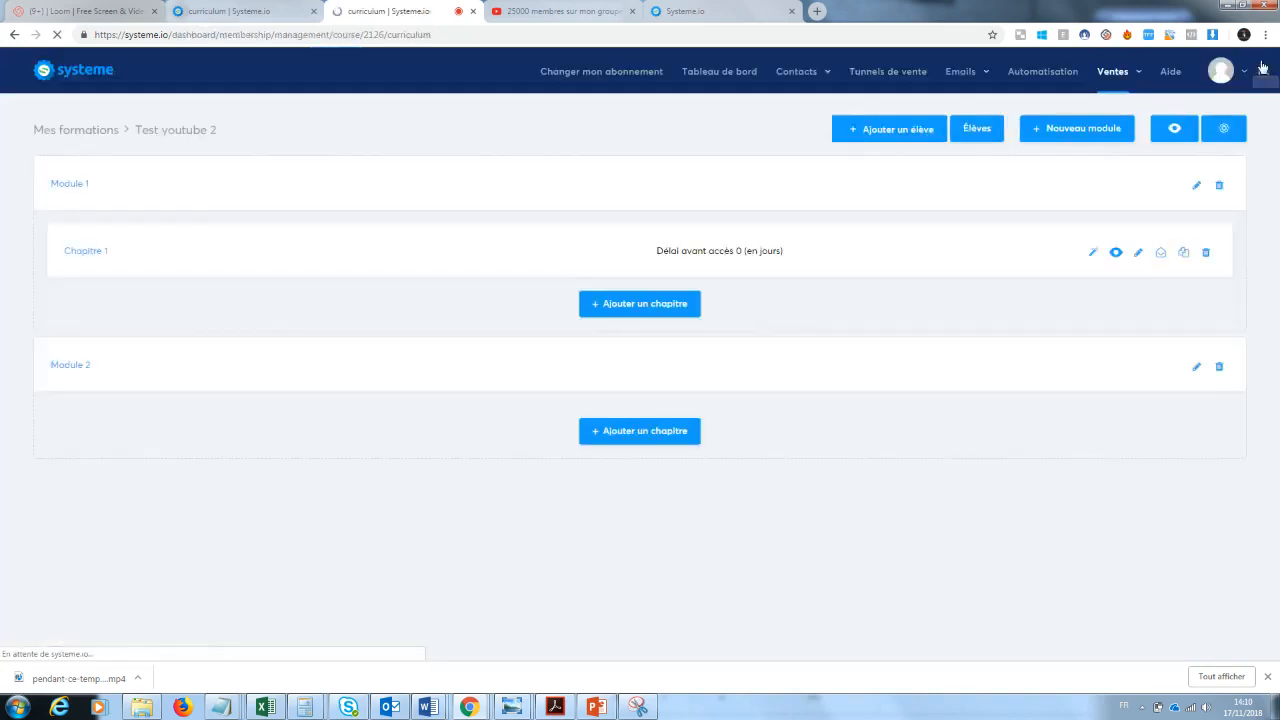
- Preview Chapitre 1 to check the embedded YouTube video below the text, and close the preview
click(1118, 256)
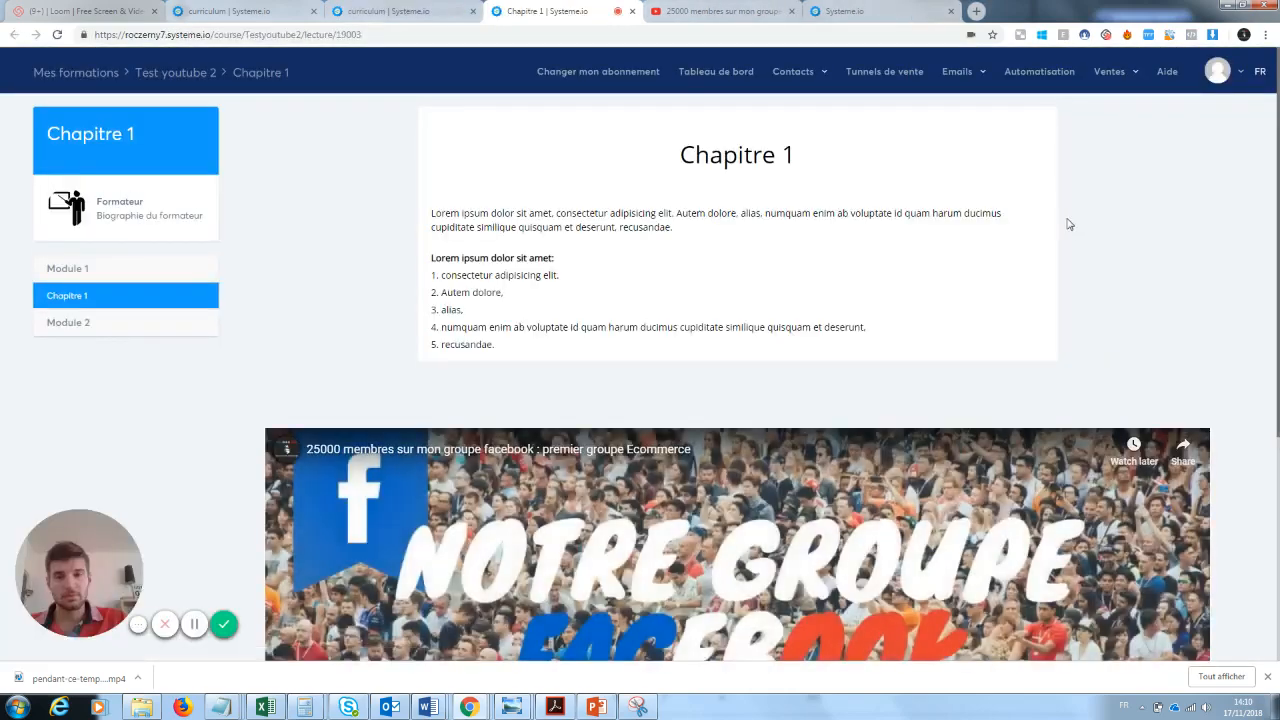
drag(1277, 122, 1271, 351)
scroll(1271, 351, up, 4)
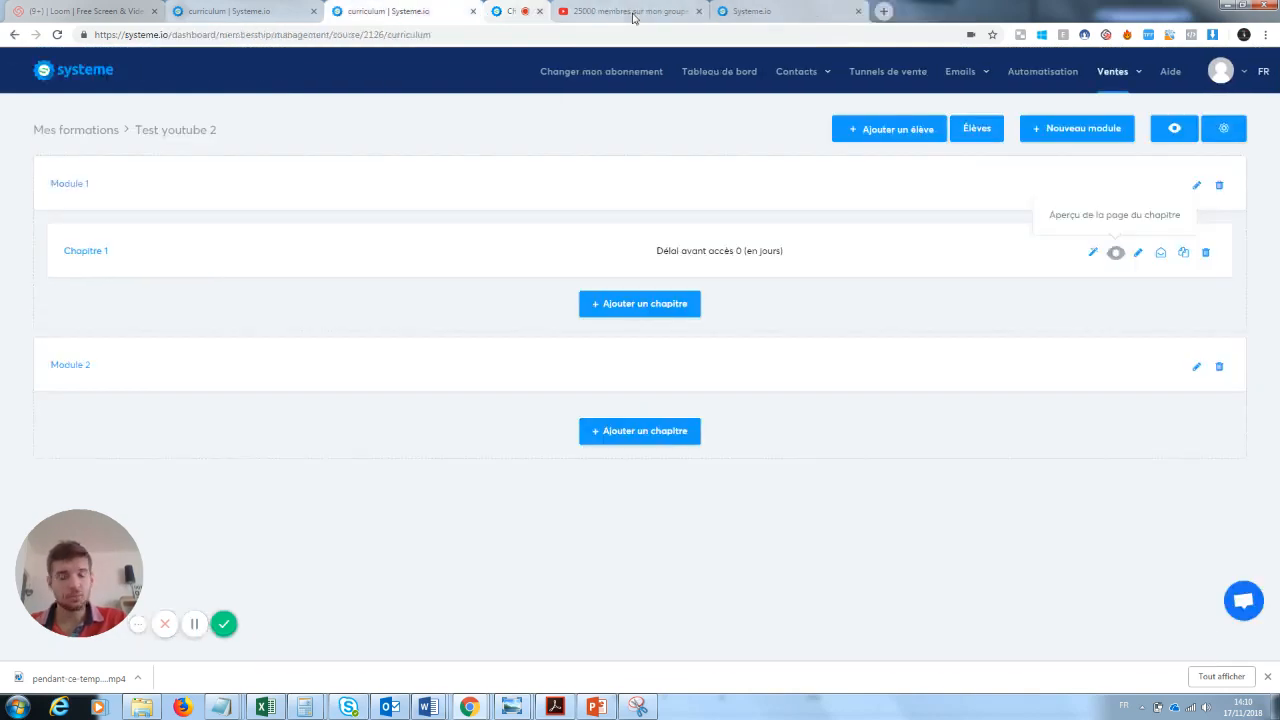
click(632, 11)
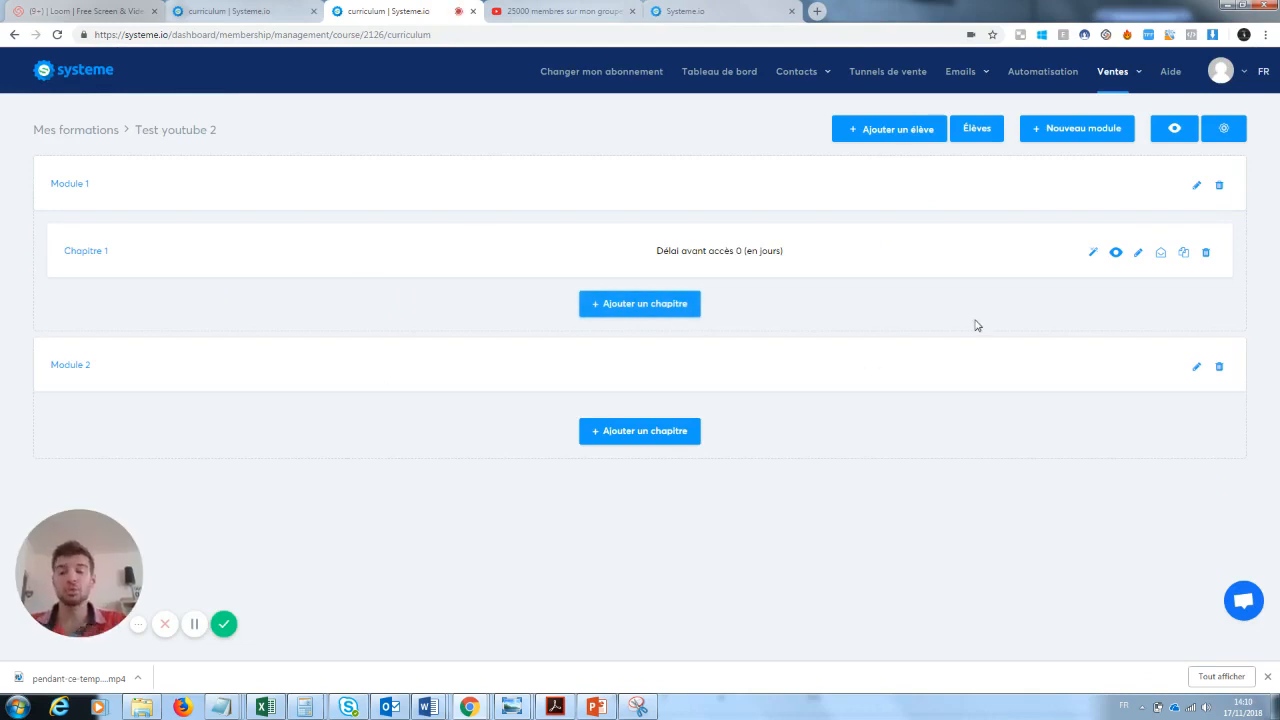
- Reopen the content of Chapitre 1 for editing and add a button element below the video
click(1094, 254)
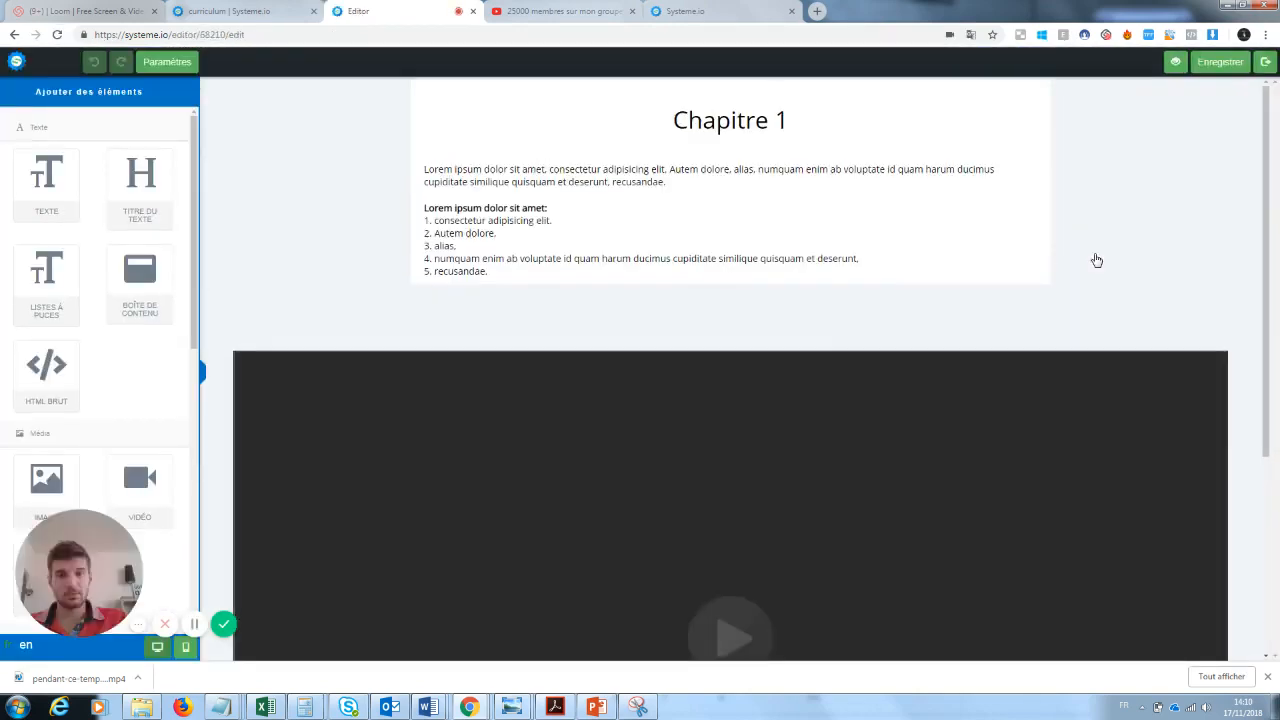
scroll(1268, 207, down, 3)
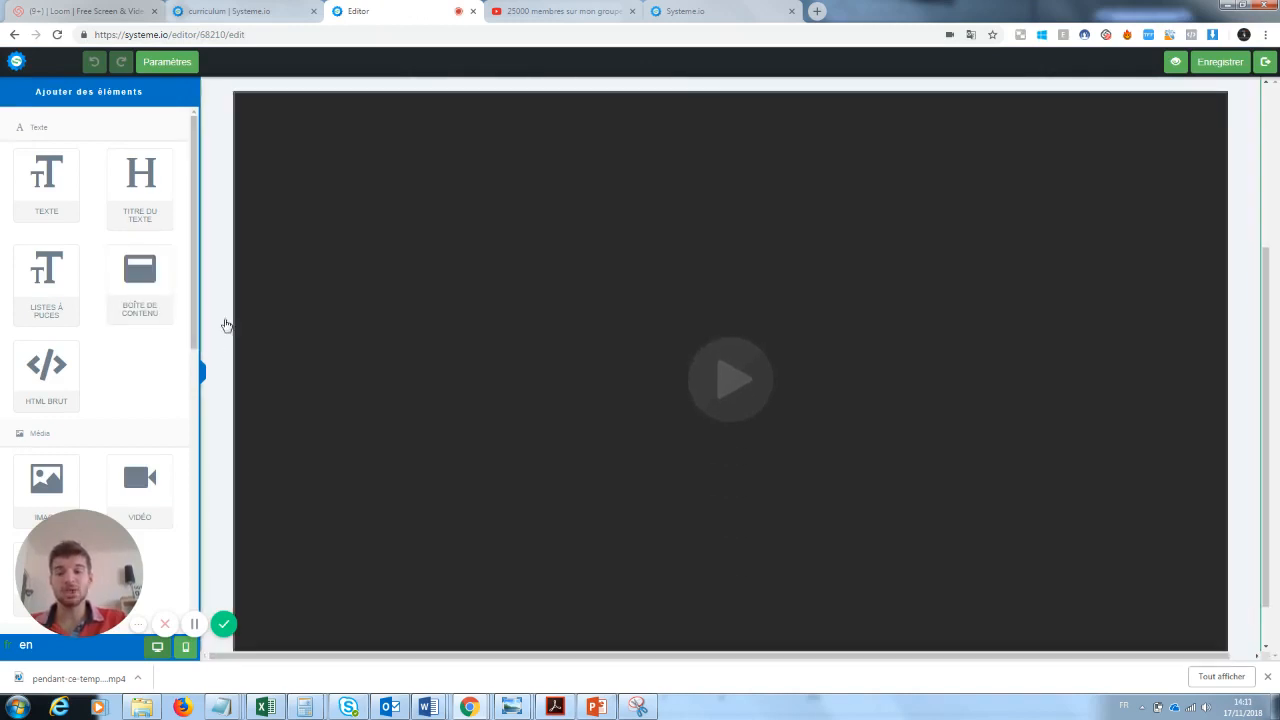
scroll(1270, 326, down, 1)
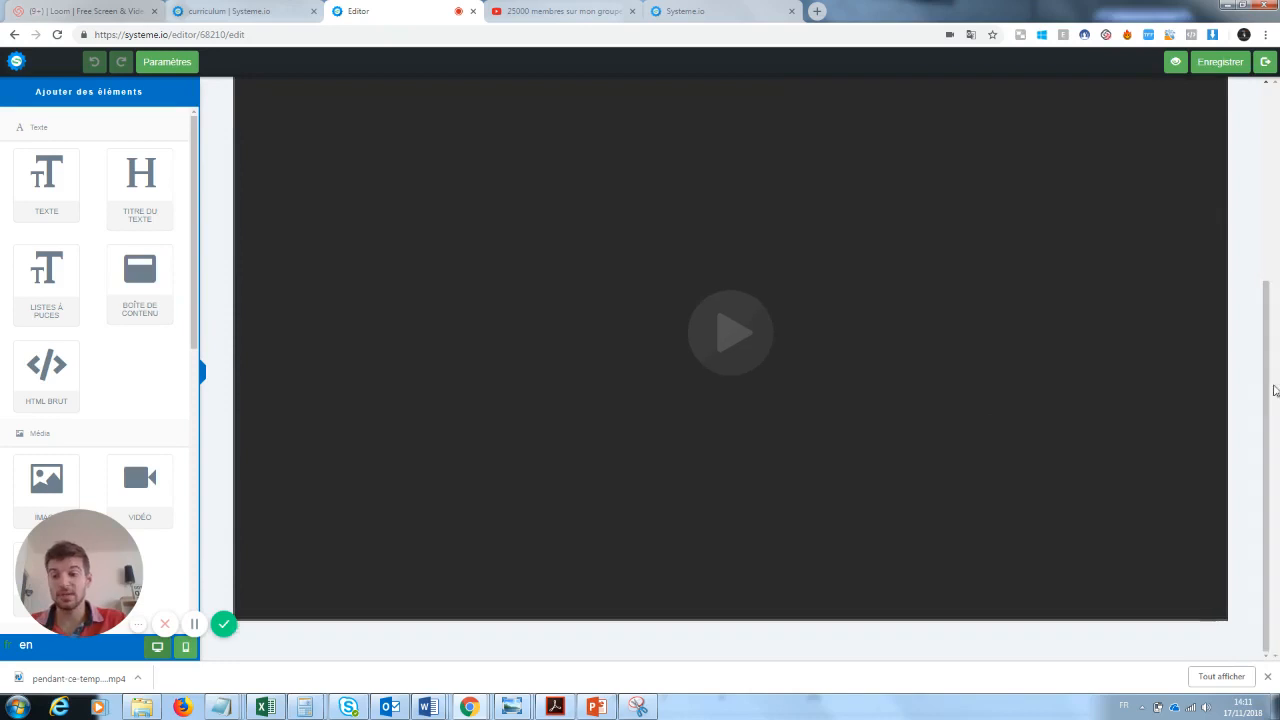
drag(76, 578, 286, 595)
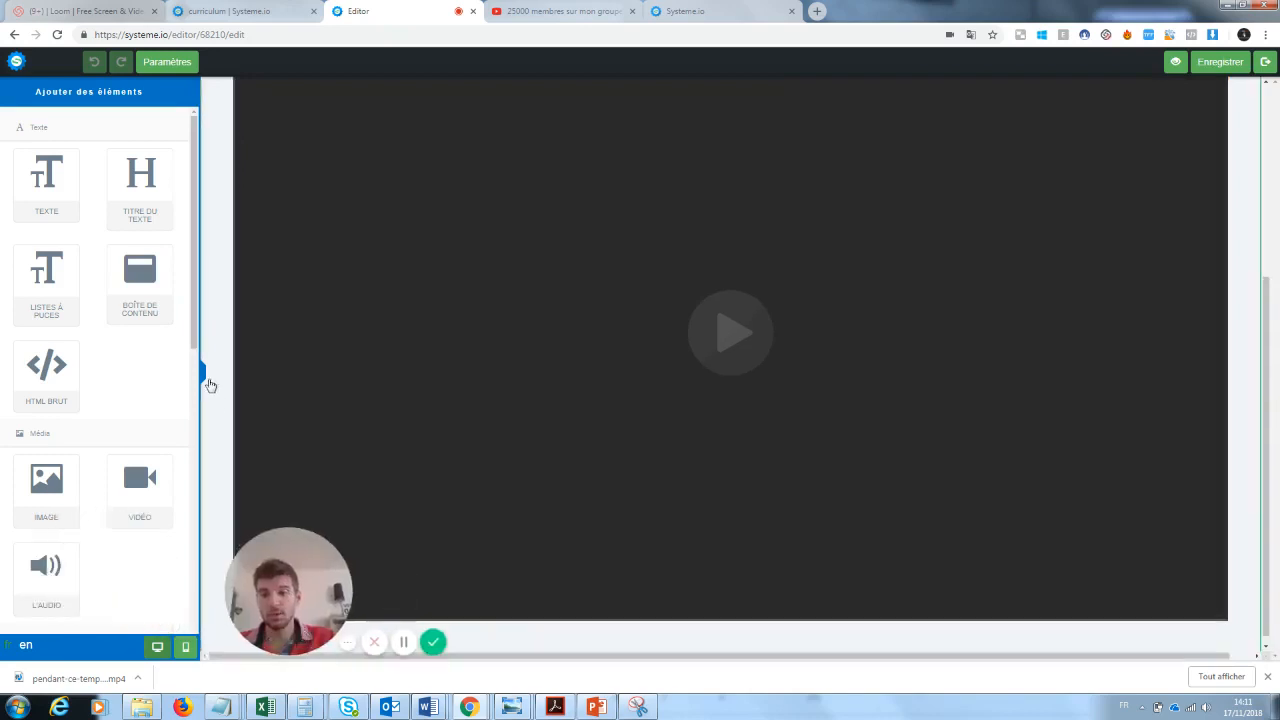
scroll(171, 517, down, 5)
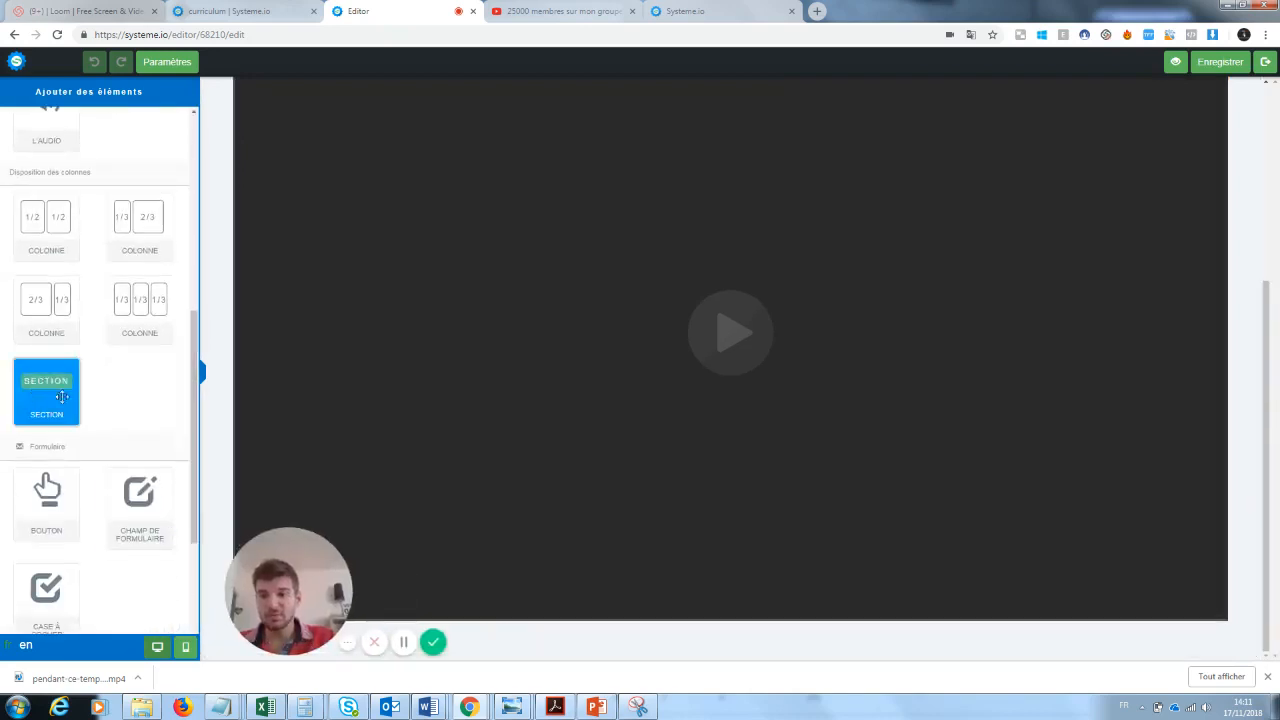
drag(35, 500, 632, 612)
scroll(1264, 358, down, 1)
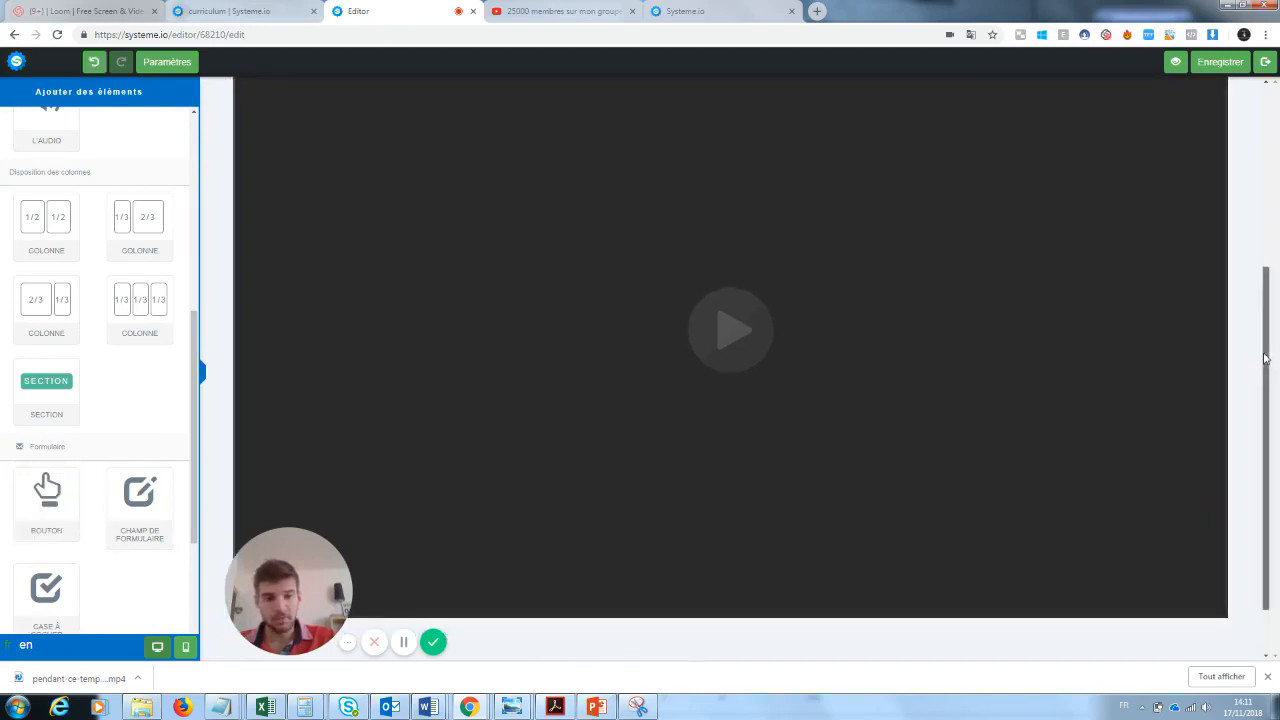
- Label the new button "Fichier PDF" and set its action to "Rediriger vers une page"
click(745, 611)
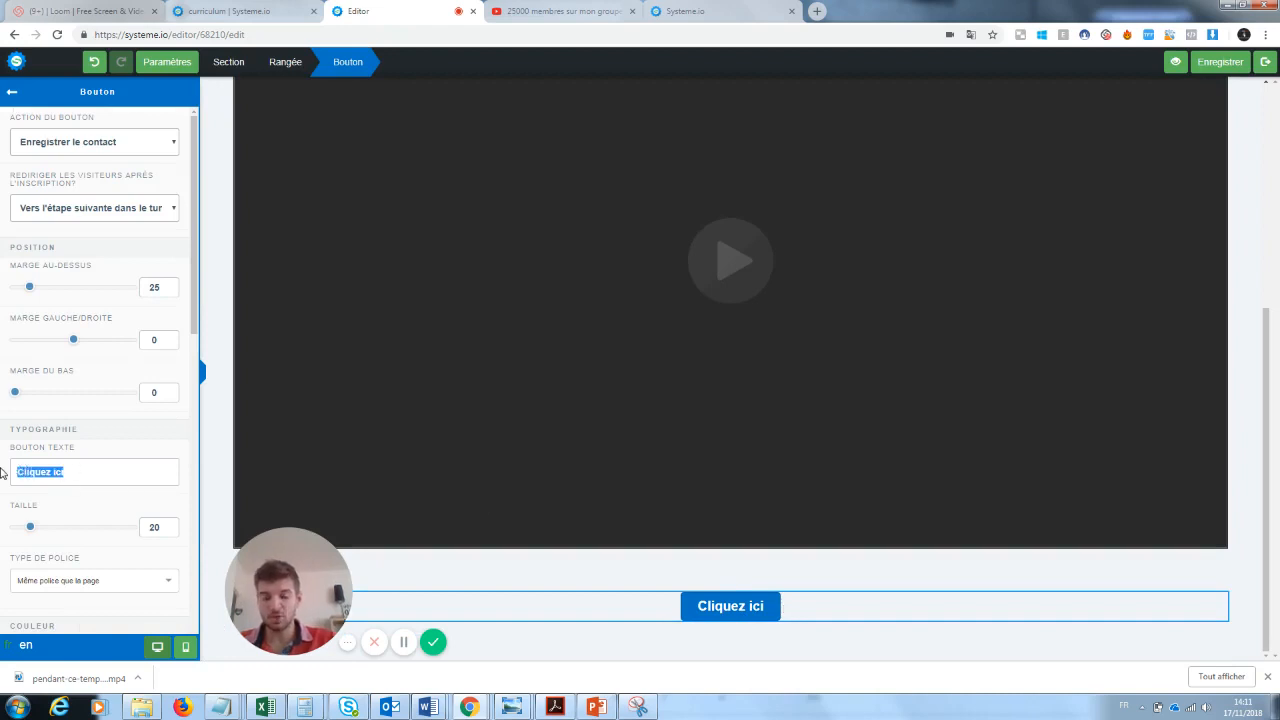
text(Fichier PDF)
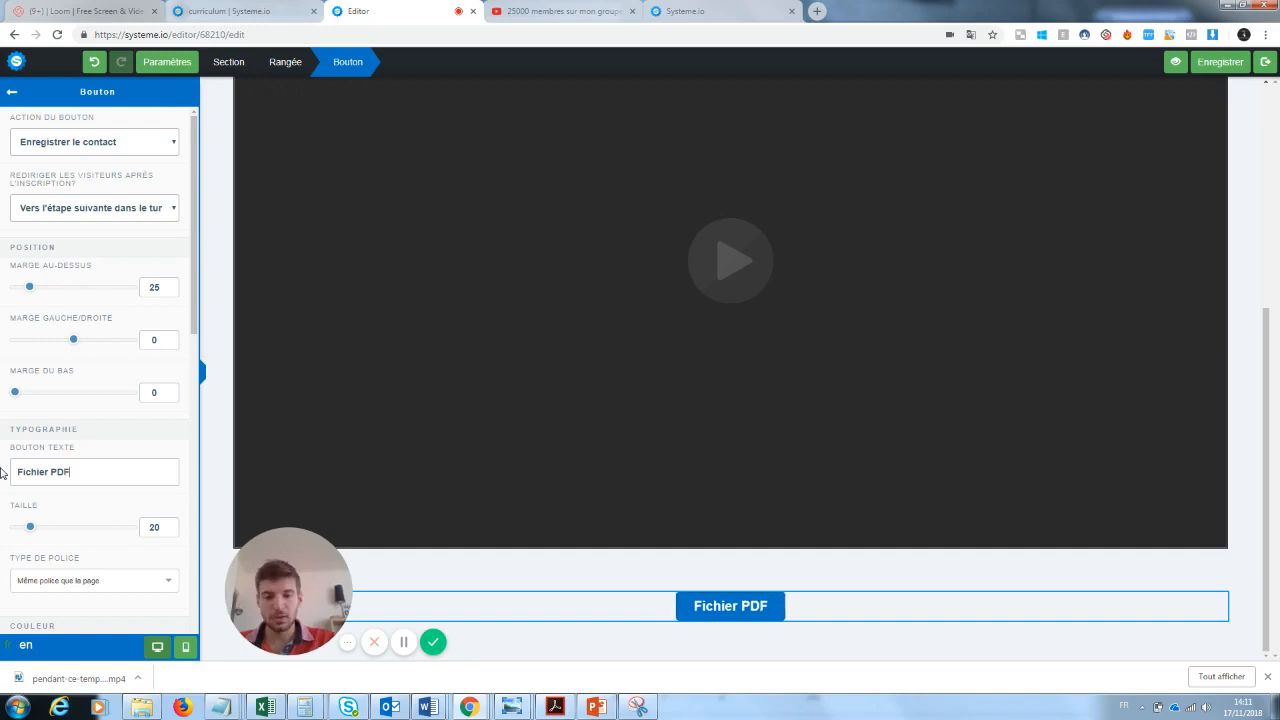
click(82, 143)
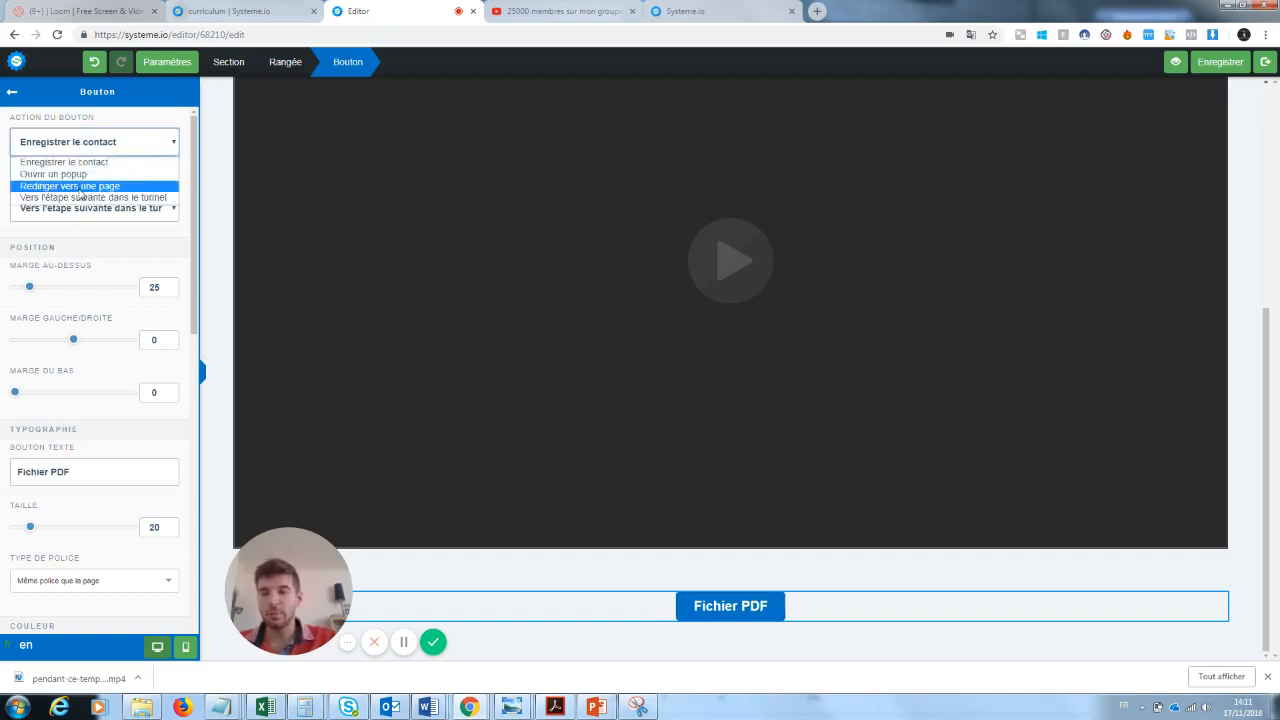
click(84, 188)
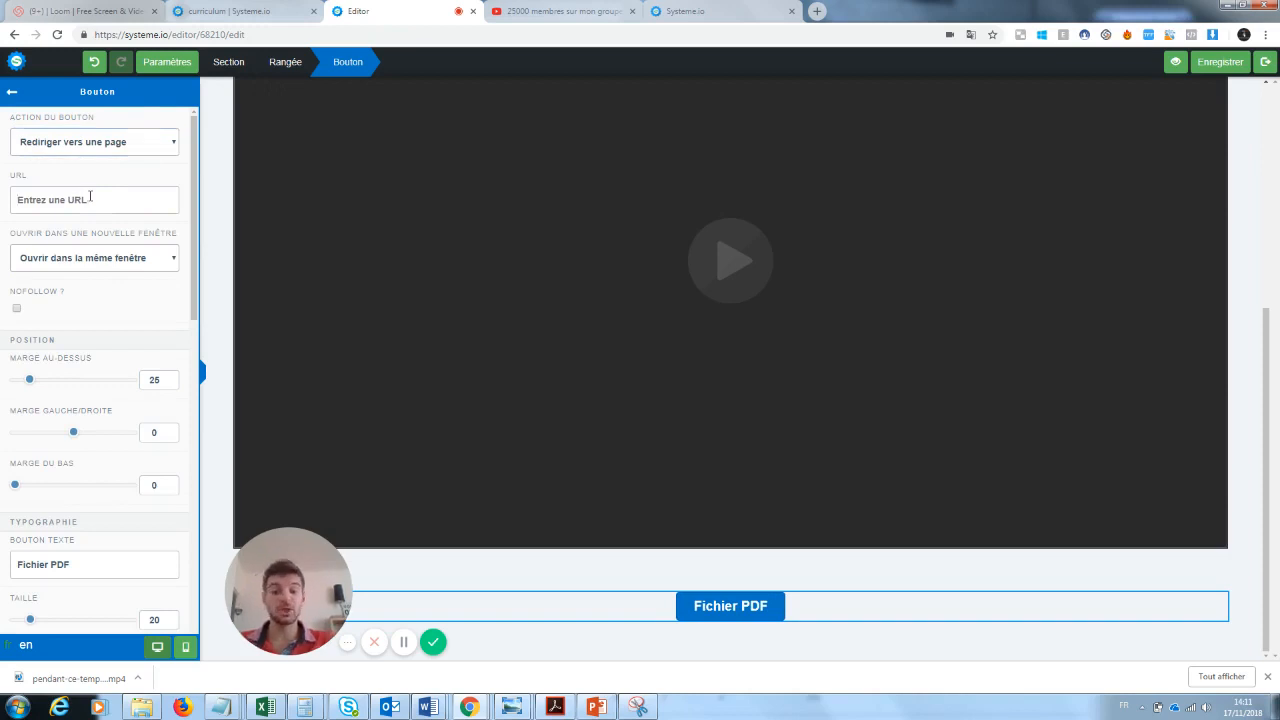
- Add a two-column row with a 1/3 and 2/3 layout below the Fichier PDF button
click(167, 65)
click(168, 66)
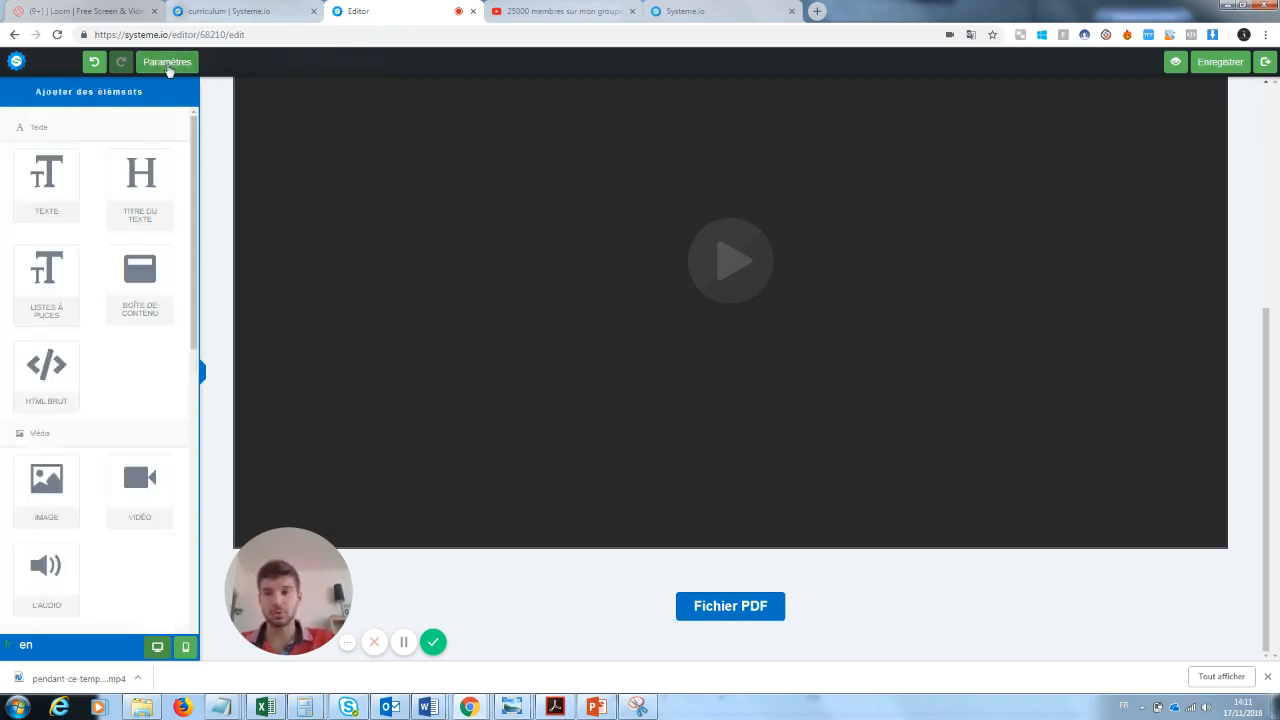
scroll(48, 226, down, 3)
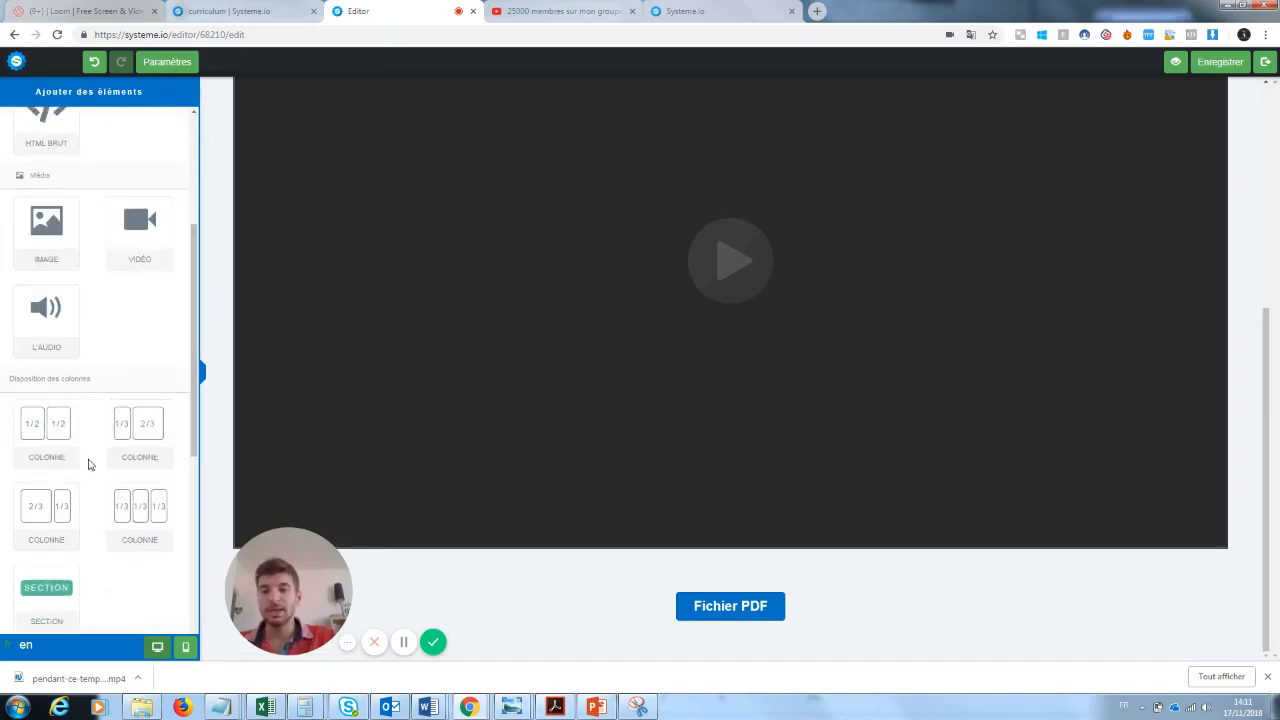
scroll(187, 383, down, 3)
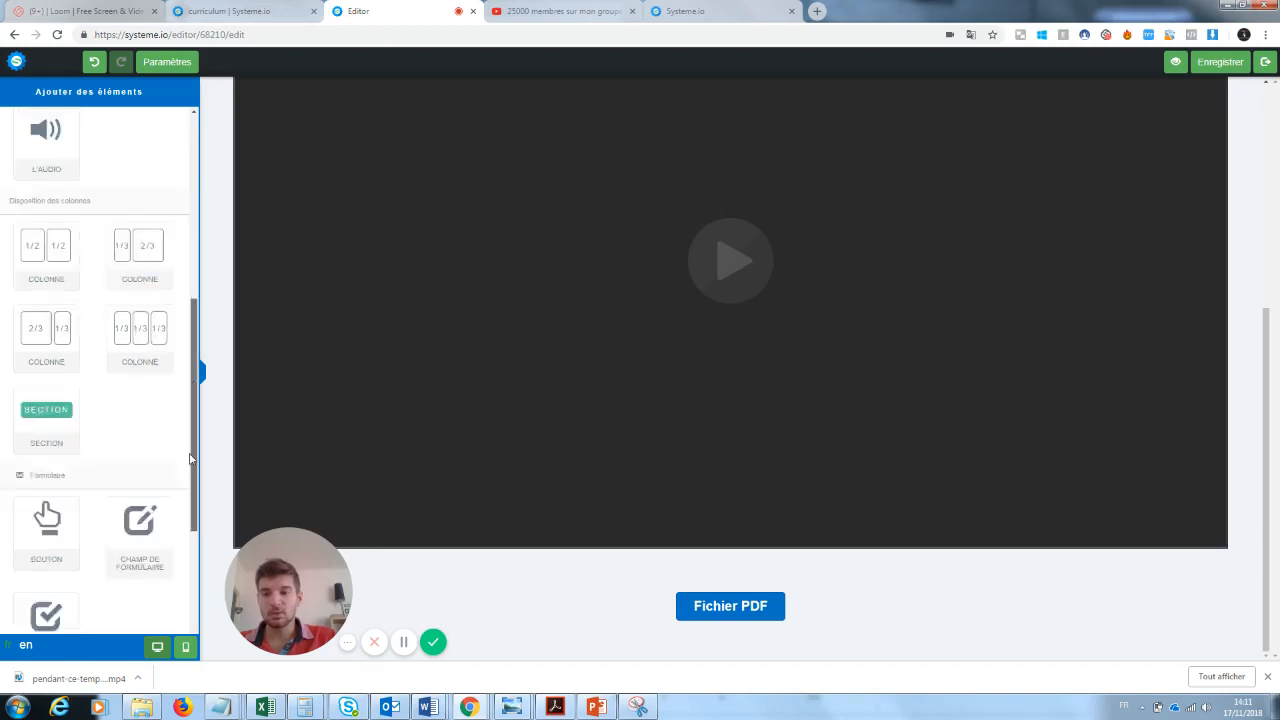
drag(140, 168, 620, 660)
drag(1265, 302, 1266, 362)
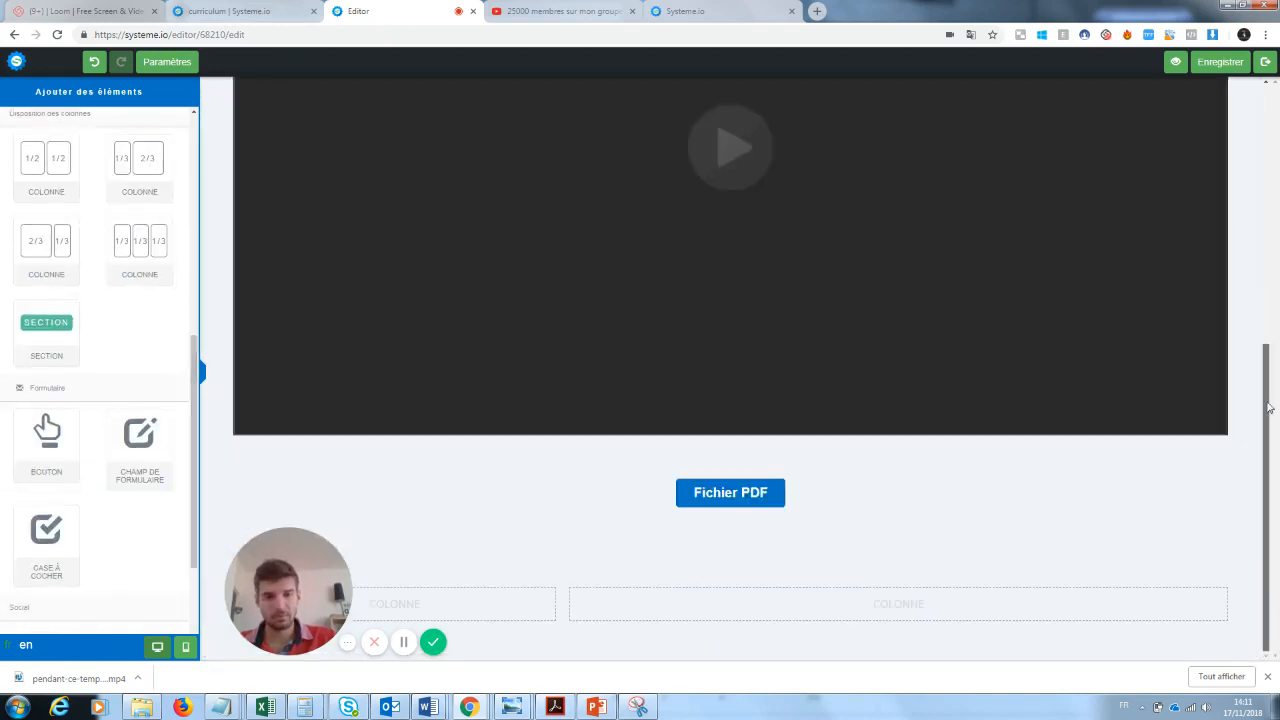
- Place a text element in the 1/3 column and a video element in the 2/3 column, and exit the editor
drag(285, 598, 289, 390)
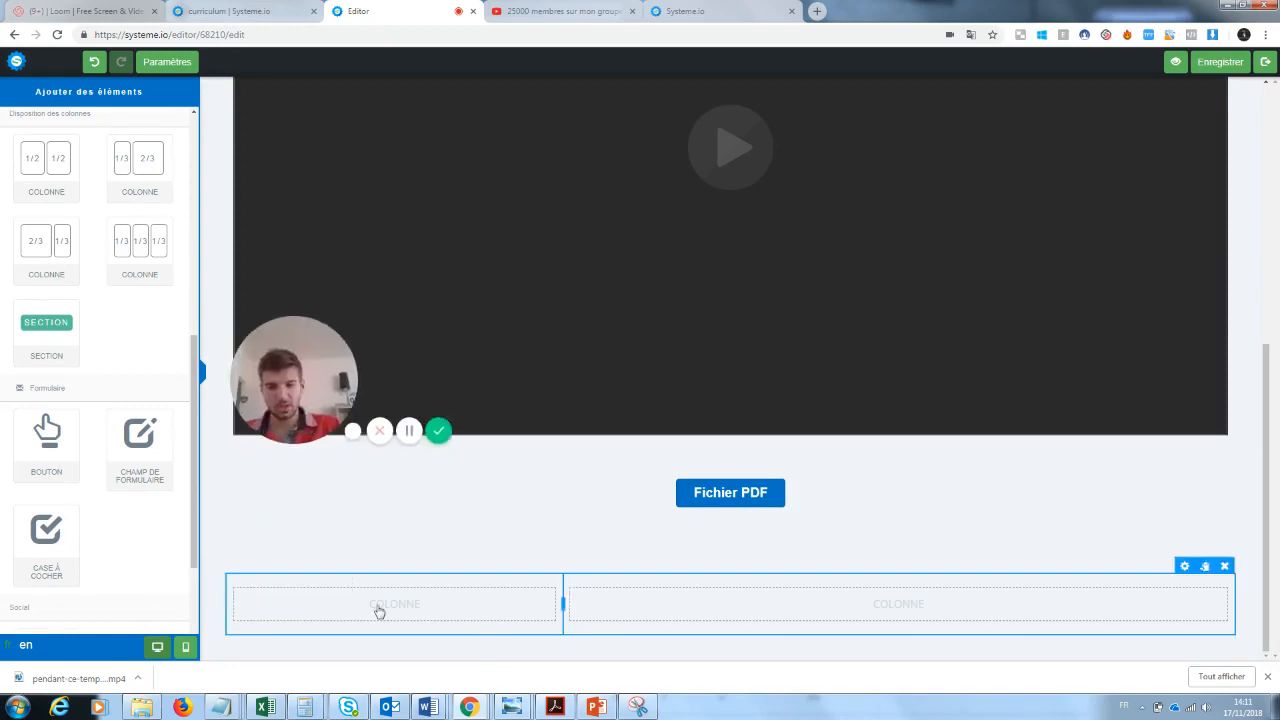
drag(201, 386, 200, 157)
drag(32, 198, 337, 597)
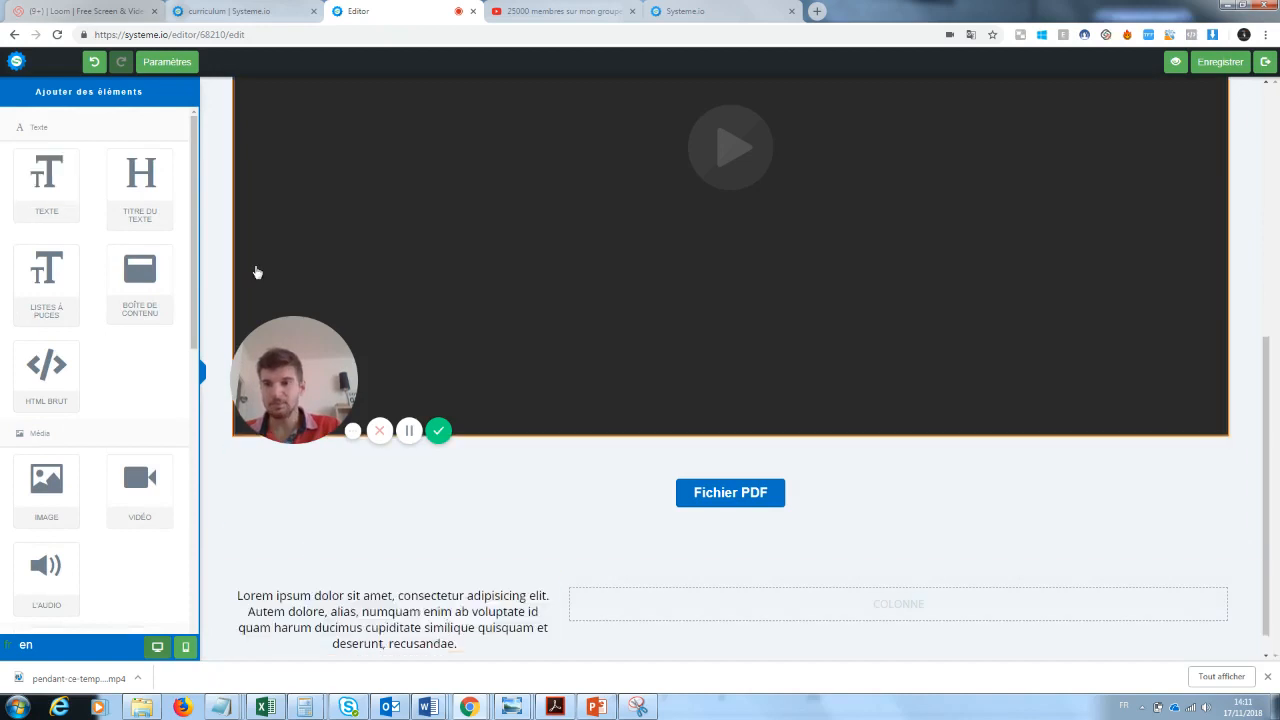
drag(140, 488, 774, 611)
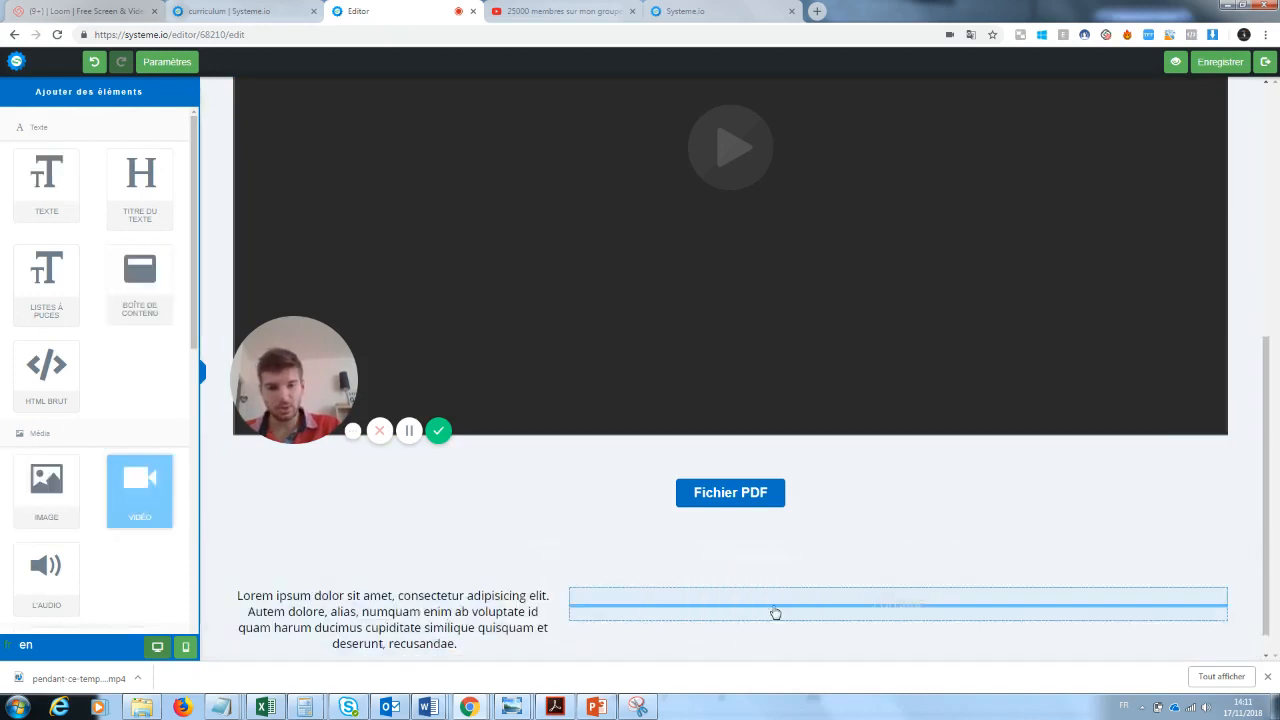
drag(1257, 391, 1251, 523)
click(667, 346)
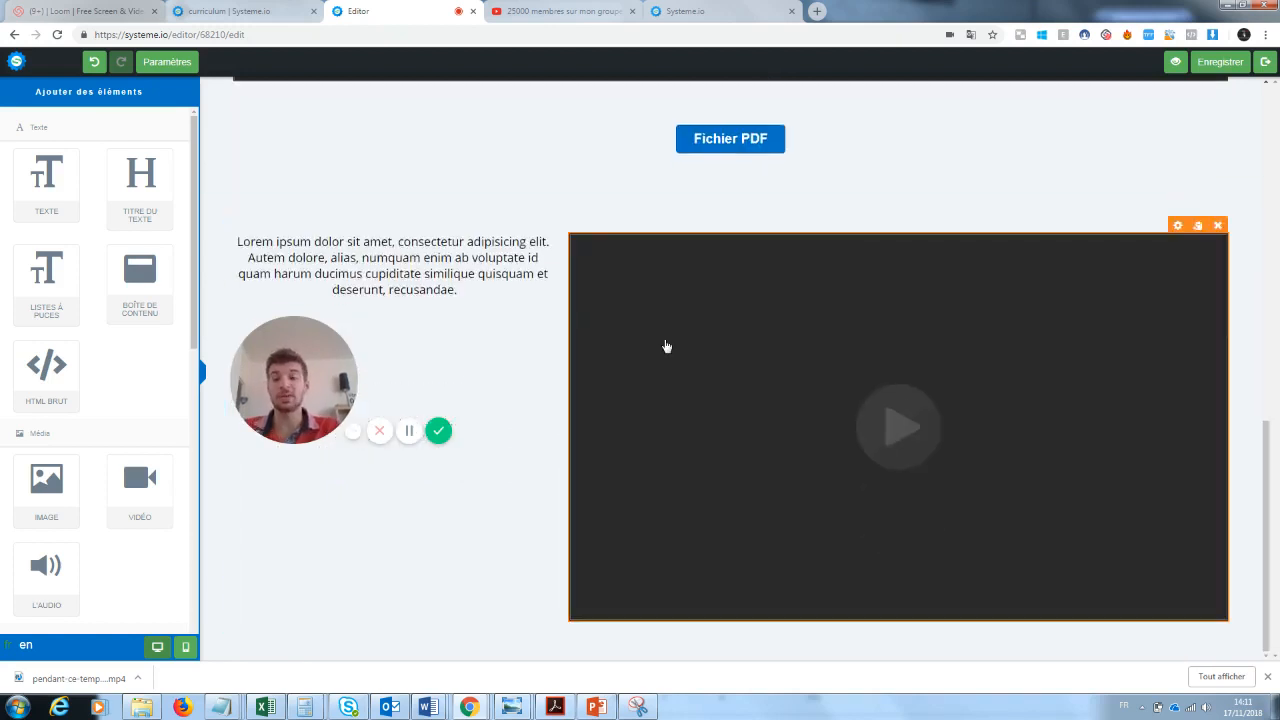
drag(319, 338, 322, 441)
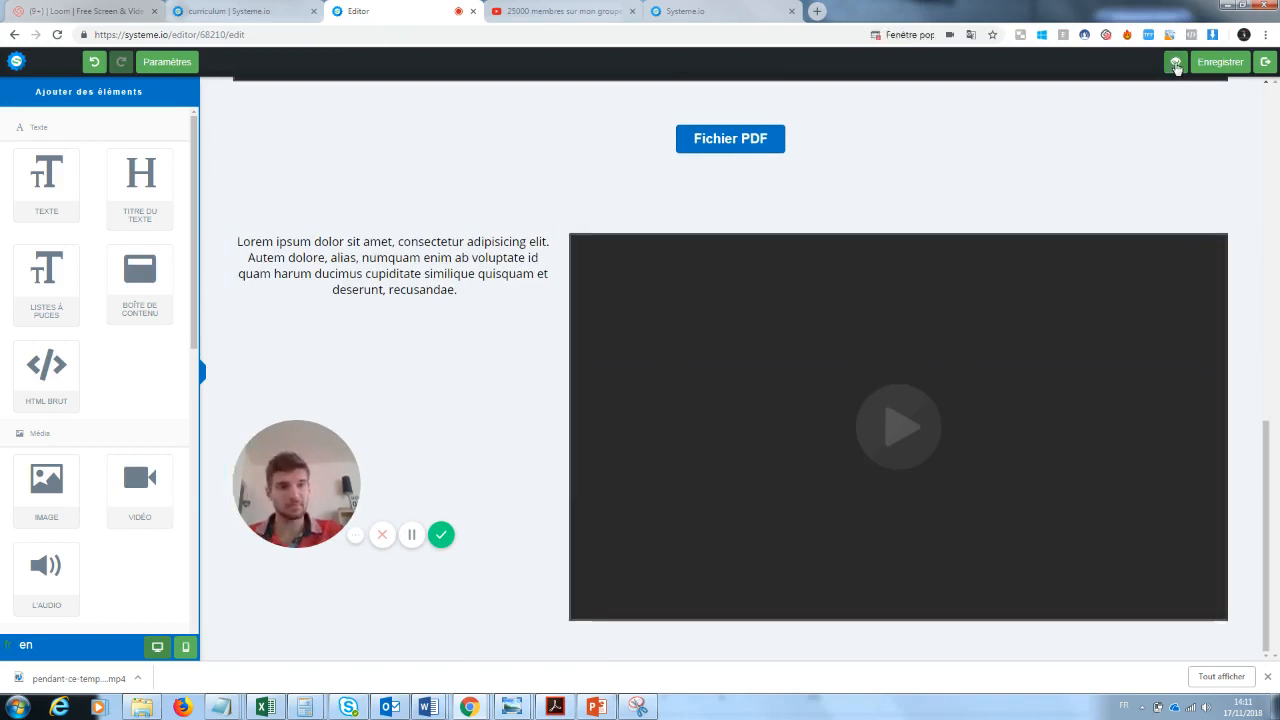
click(1266, 62)
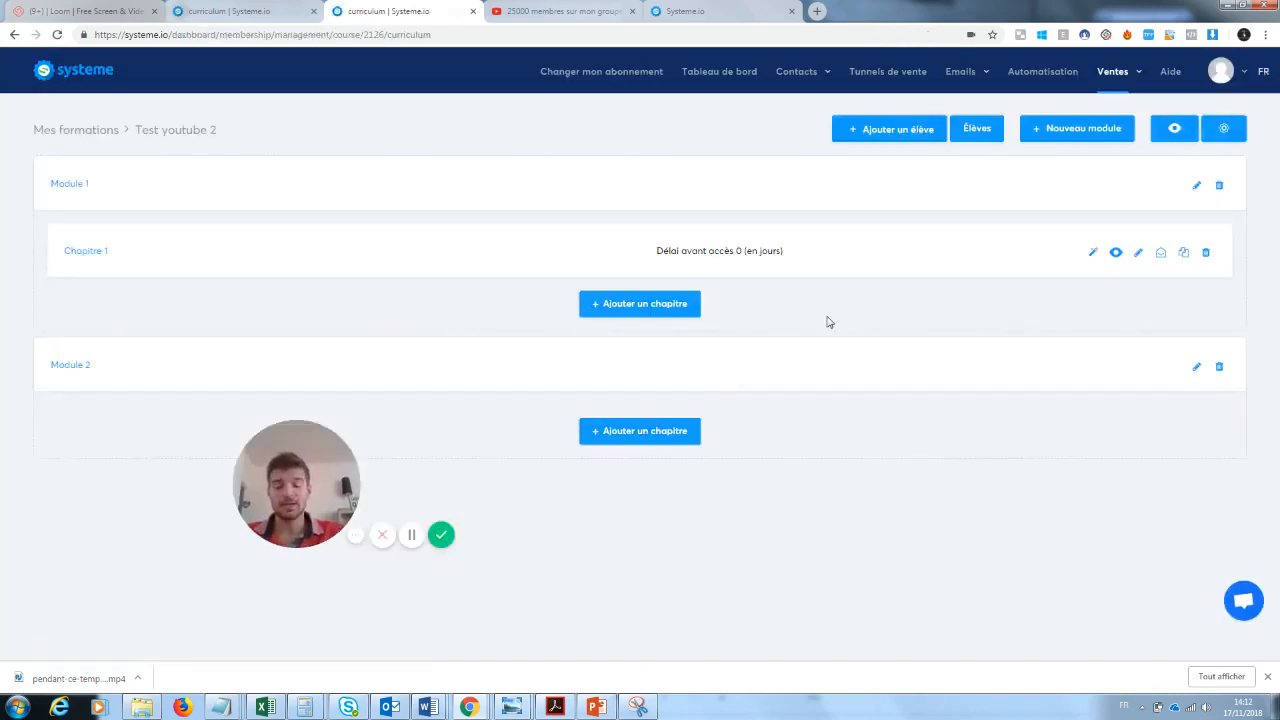
- Open the form for adding a student to the Test youtube 2 course, view its fields and close it without saving
drag(300, 490, 105, 594)
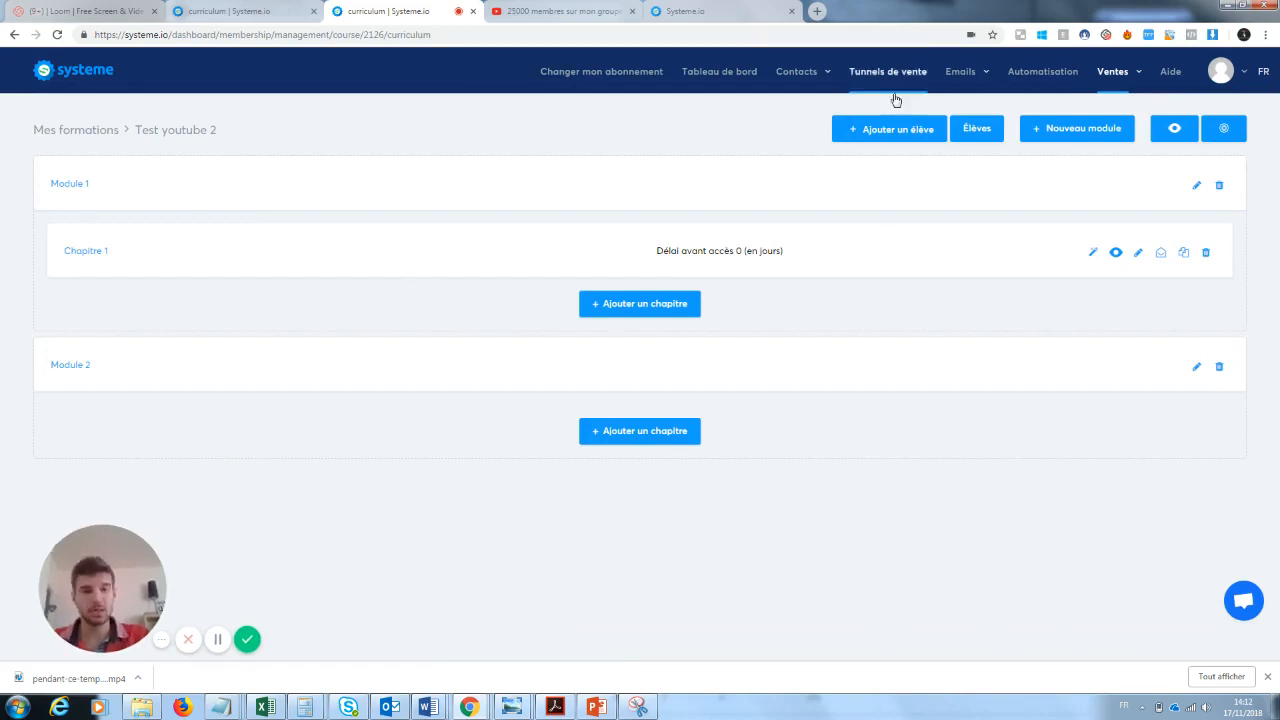
click(907, 141)
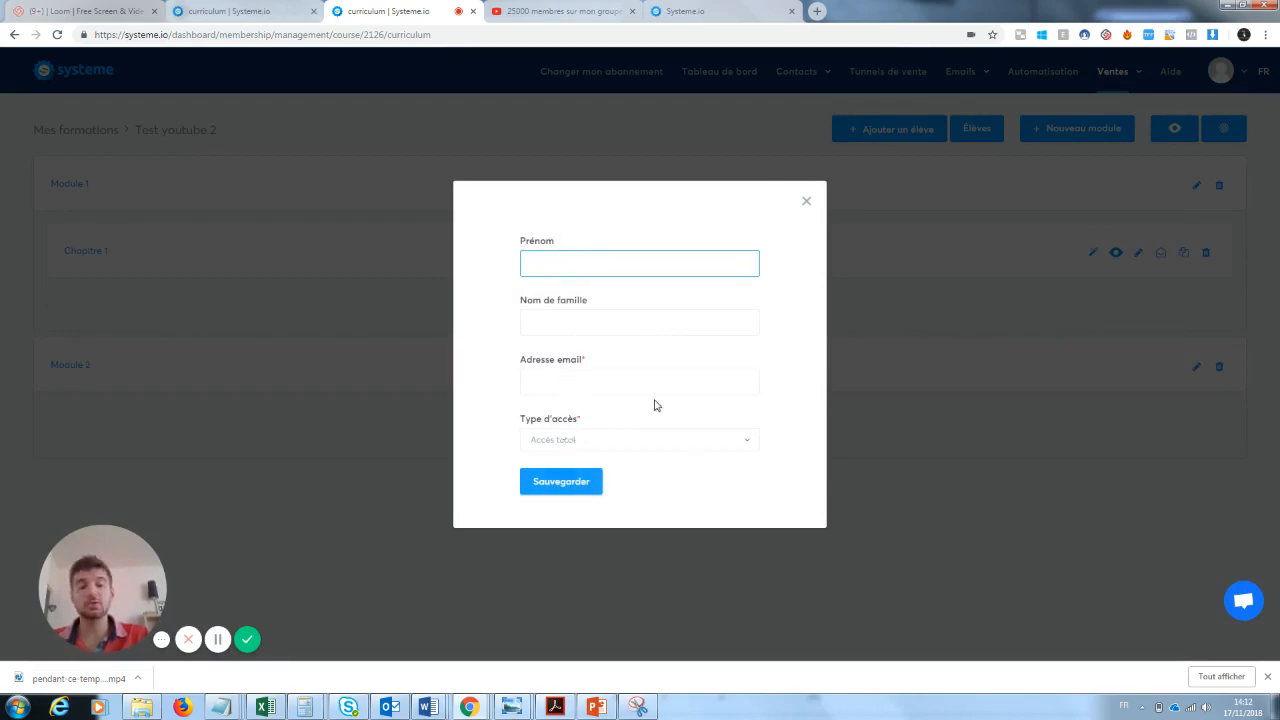
click(807, 204)
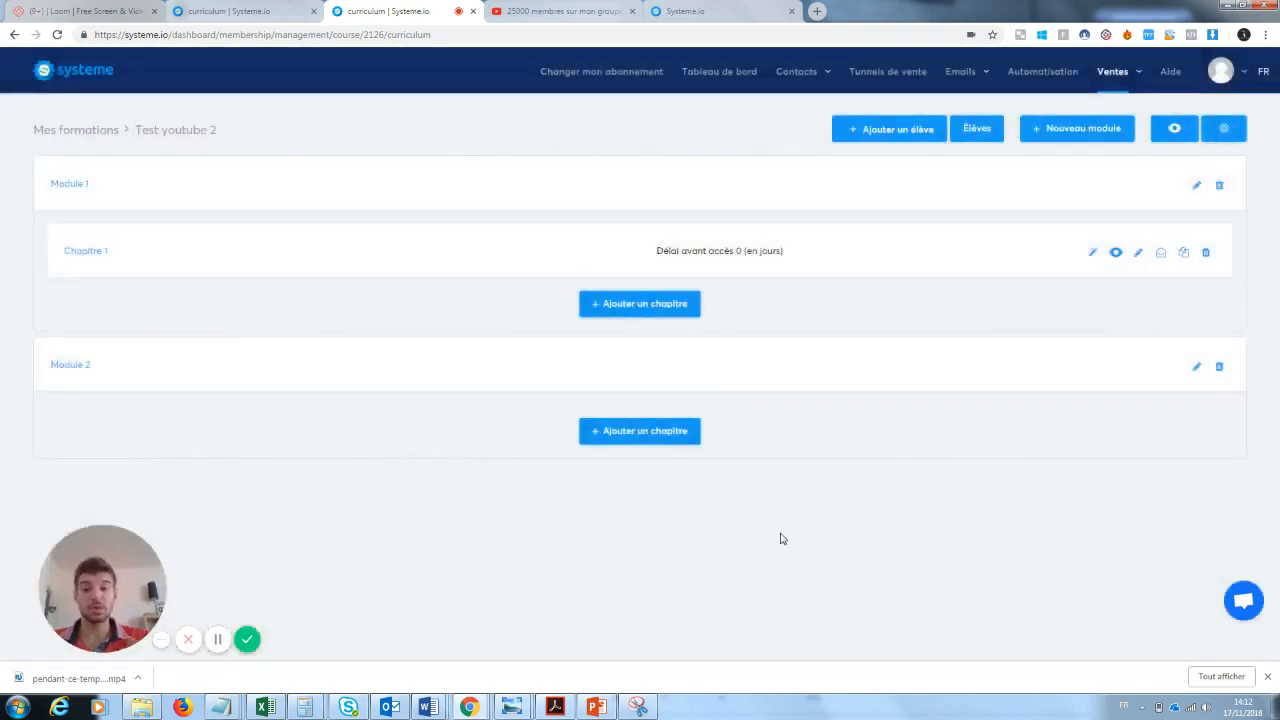